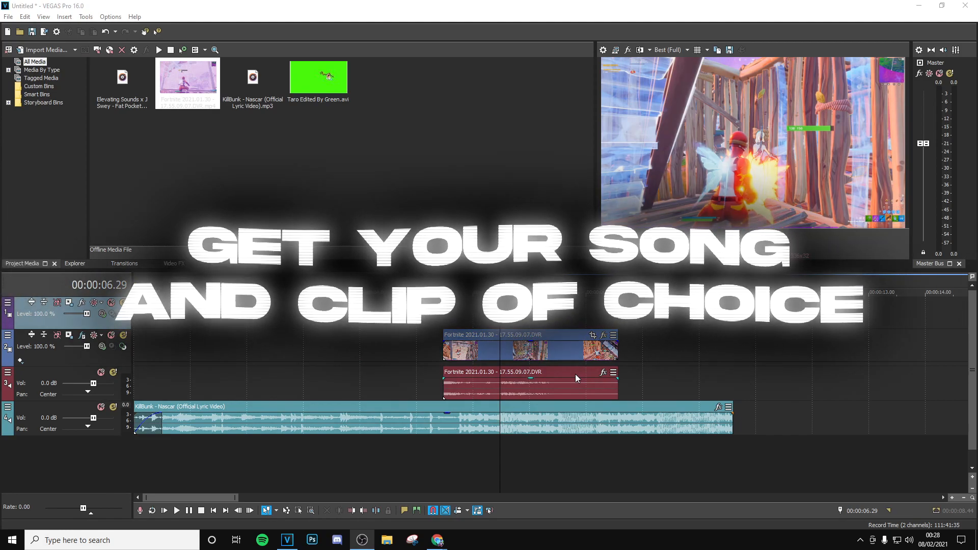
# - Place the playhead at 00:00:06.31 in the Fortnite clip, on the frame where the shot lands
pyautogui.click(527, 322)
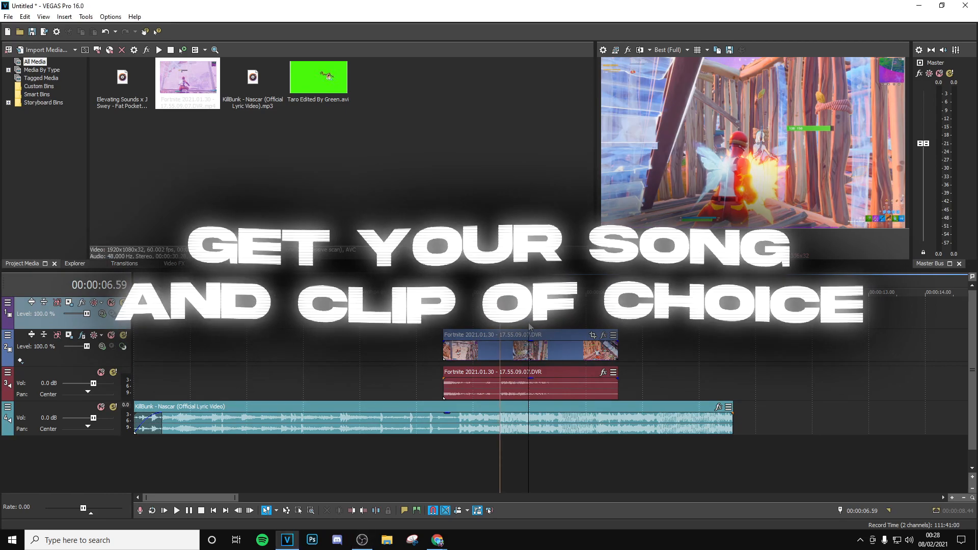
pyautogui.scroll(1, 530, 322)
pyautogui.press('Left')
pyautogui.press('Left')
pyautogui.press('Left')
pyautogui.press('Left')
pyautogui.press('Left')
pyautogui.press('Left')
pyautogui.press('Left')
pyautogui.press('Left')
pyautogui.press('Left')
pyautogui.press('Left')
pyautogui.press('Left')
pyautogui.press('Left')
pyautogui.press('Left')
pyautogui.press('Left')
pyautogui.press('Left')
pyautogui.press('Left')
pyautogui.press('Left')
pyautogui.press('Left')
pyautogui.press('Left')
pyautogui.press('Left')
pyautogui.press('Left')
pyautogui.press('Left')
pyautogui.press('Left')
pyautogui.press('Left')
pyautogui.press('Left')
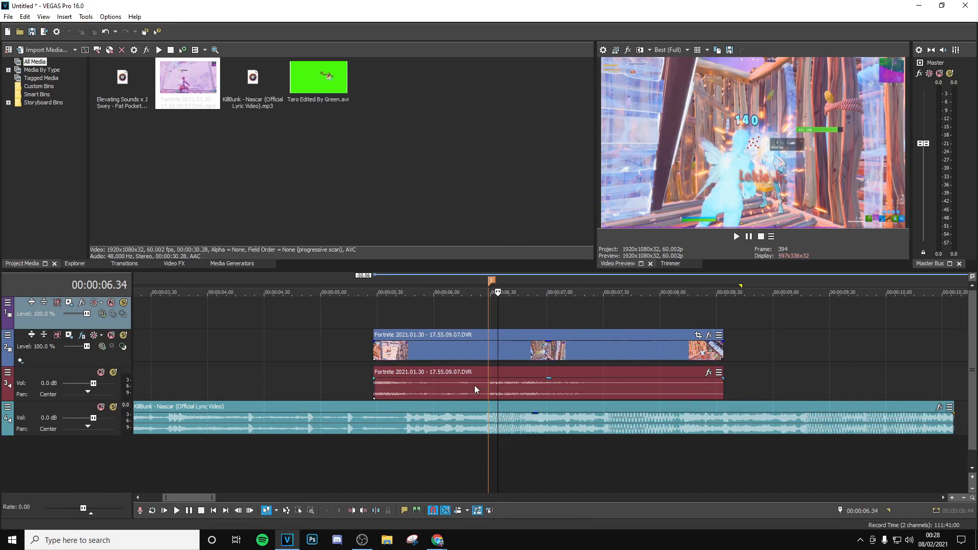
pyautogui.hotkey('alt', 'Left')
pyautogui.hotkey('alt', 'Left')
pyautogui.hotkey('alt', 'Left')
pyautogui.hotkey('alt', 'Right')
pyautogui.hotkey('alt', 'Right')
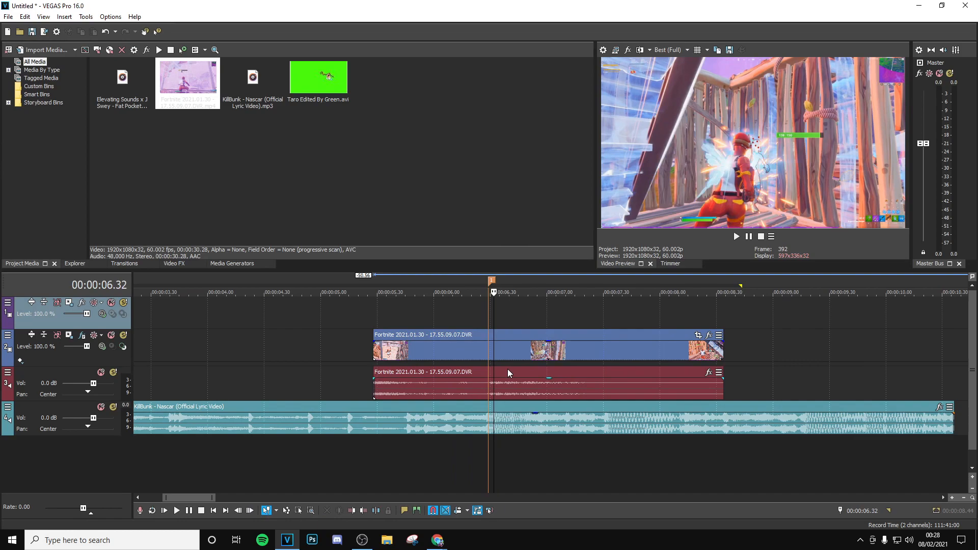
pyautogui.hotkey('alt', 'Left')
pyautogui.hotkey('alt', 'Left')
pyautogui.hotkey('alt', 'Right')
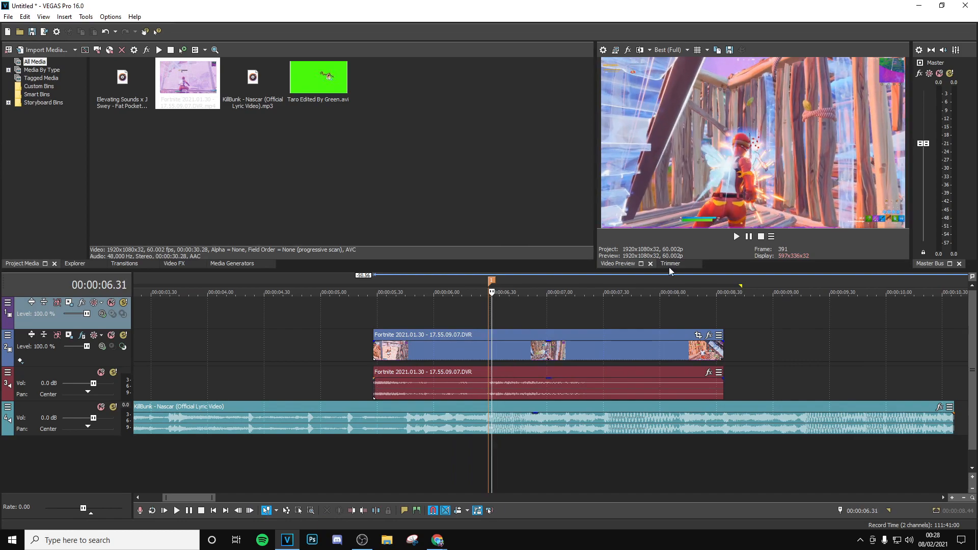
# - Split the Fortnite clip at the playhead and delete the part before the shot
pyautogui.rightClick(505, 352)
pyautogui.click(514, 321)
pyautogui.click(412, 352)
pyautogui.press('Delete')
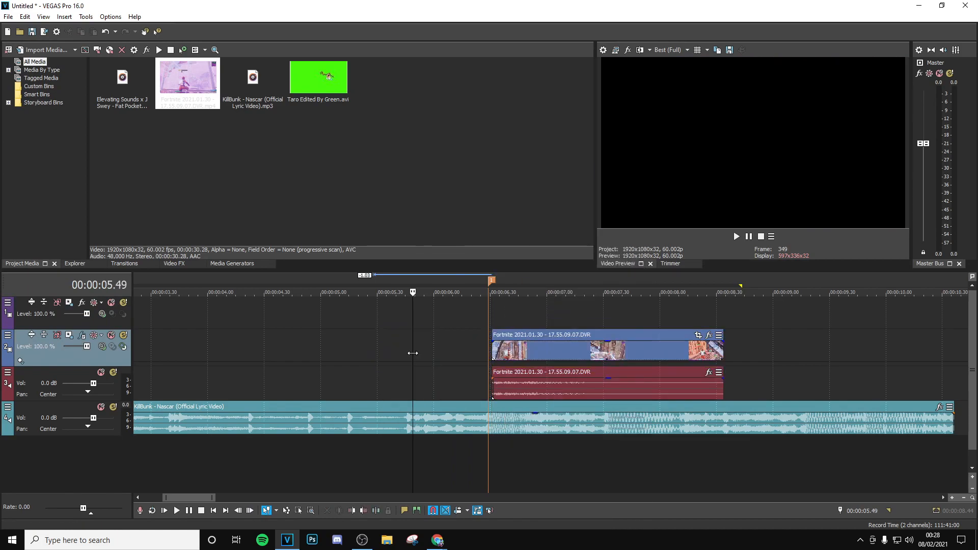
# - Mark the song's beat at 00:00:06.29 and align the start of the trimmed clip to it
pyautogui.click(485, 434)
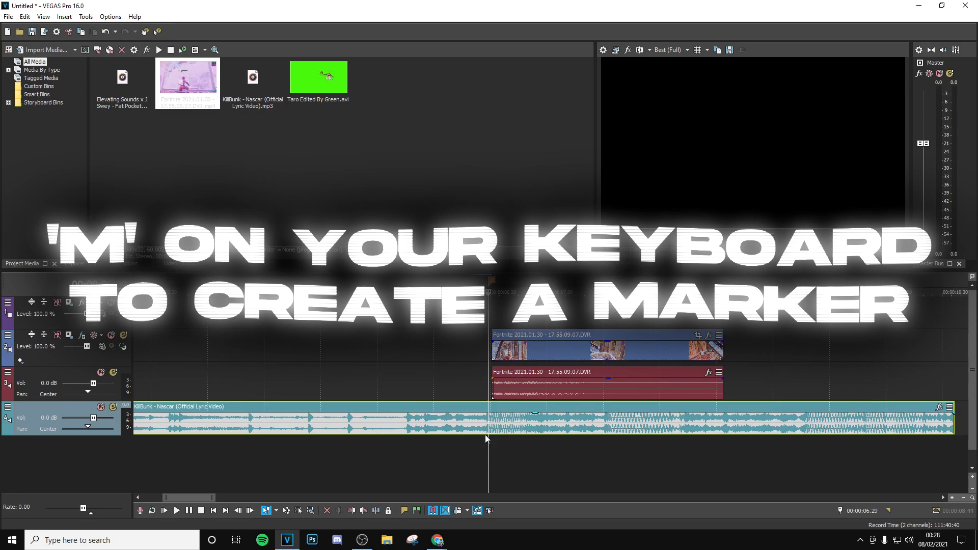
pyautogui.click(504, 349)
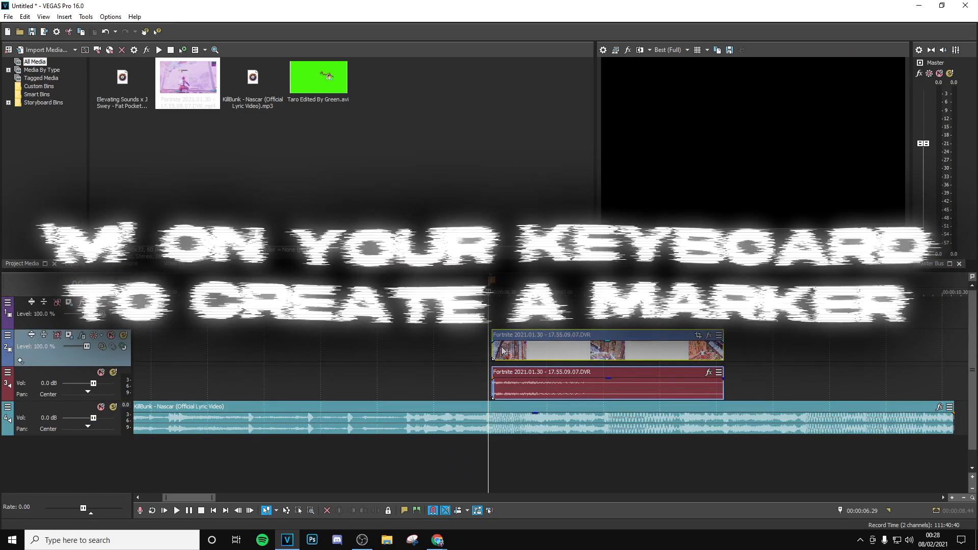
pyautogui.press('m')
pyautogui.scroll(5, 575, 353)
pyautogui.scroll(-3, 571, 353)
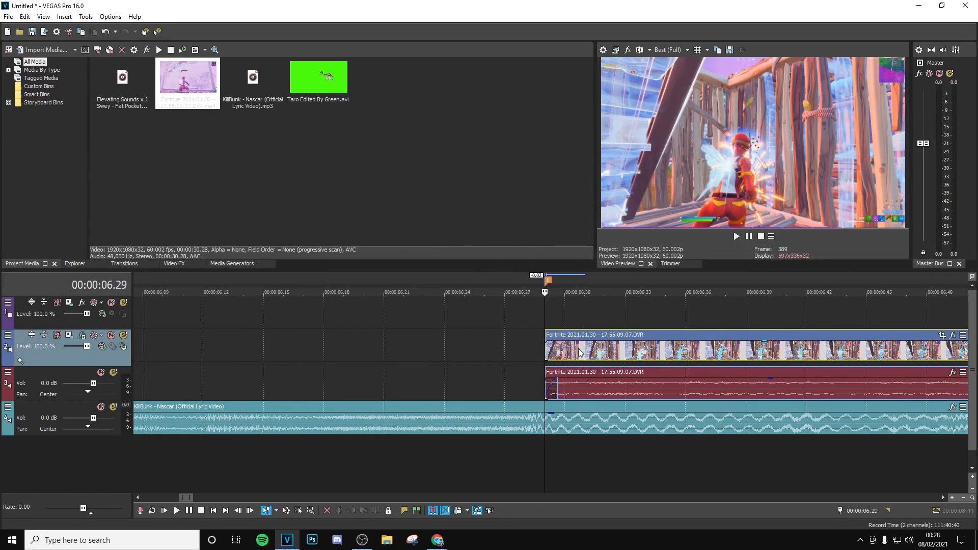
# - Extend the Fortnite clip's start back to the beginning of the timeline and give it a short fade-in
pyautogui.scroll(-4, 539, 349)
pyautogui.moveTo(545, 352); pyautogui.dragTo(5, 369)
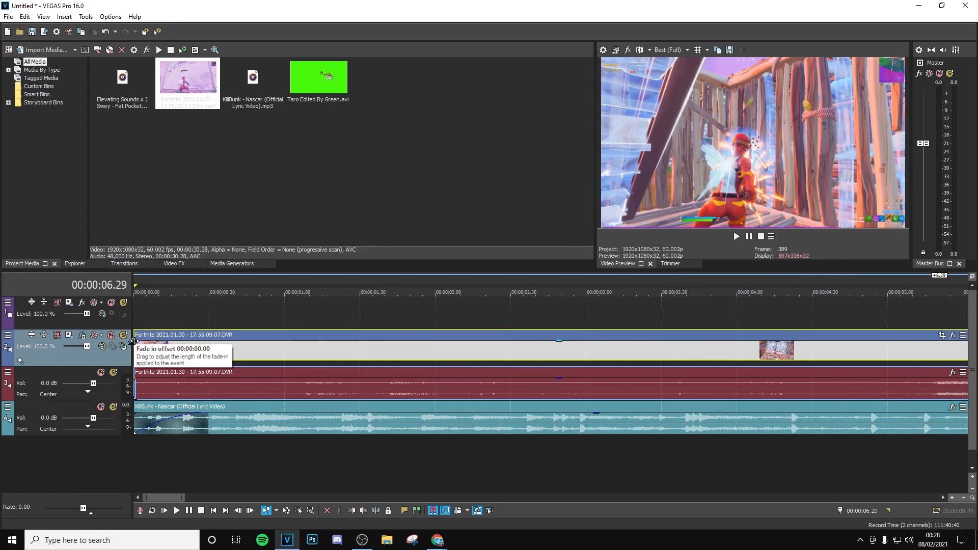
pyautogui.scroll(-5, 514, 378)
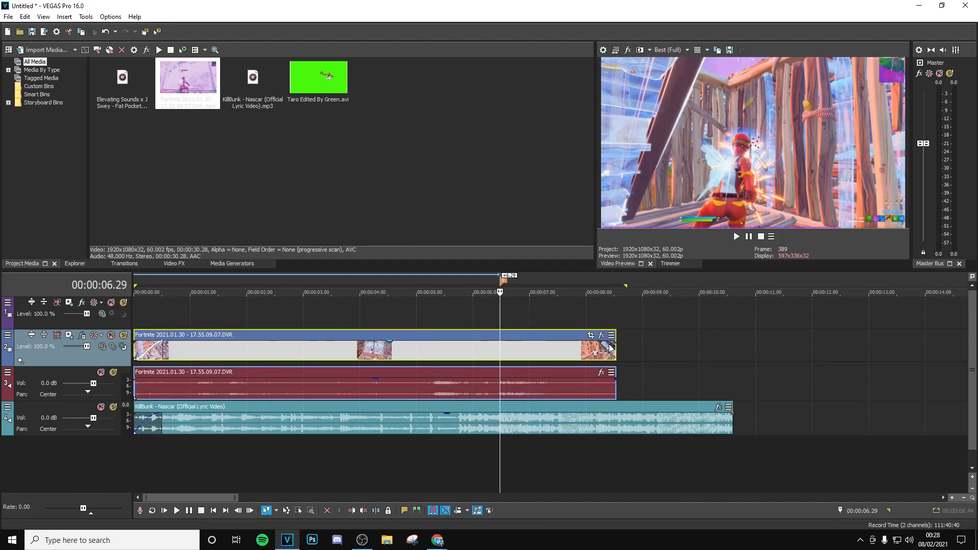
# - Shorten the end of the Fortnite clip slightly and trim the song to end together with it
pyautogui.moveTo(615, 350)
pyautogui.mouseDown()
pyautogui.moveTo(623, 344)
pyautogui.moveTo(608, 351)
pyautogui.mouseUp()
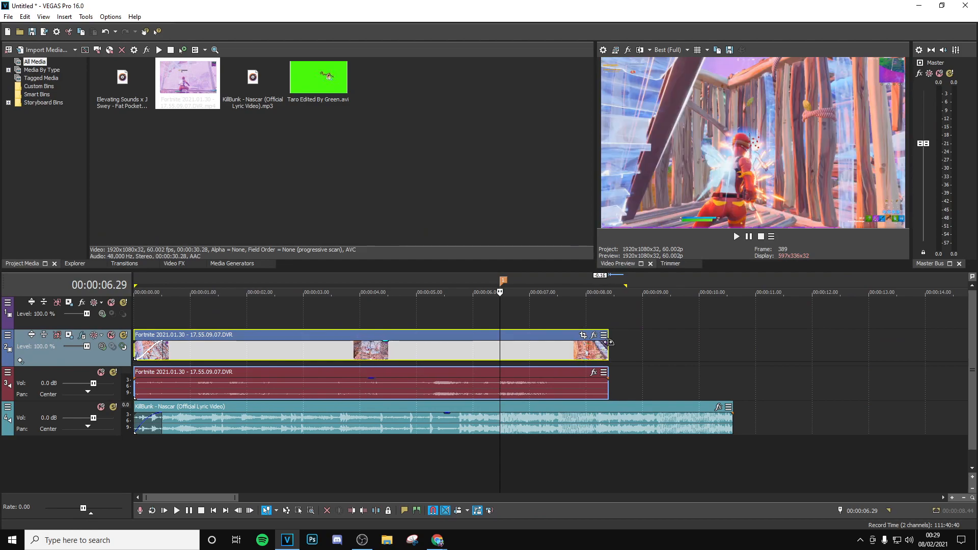
pyautogui.moveTo(730, 426); pyautogui.dragTo(575, 421)
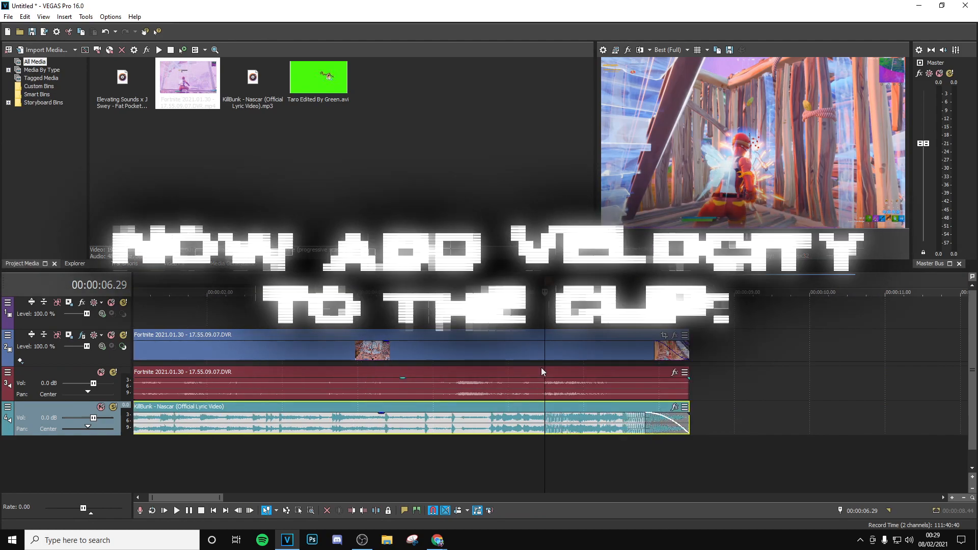
# - Insert a Velocity envelope on the Fortnite video clip
pyautogui.scroll(5, 541, 368)
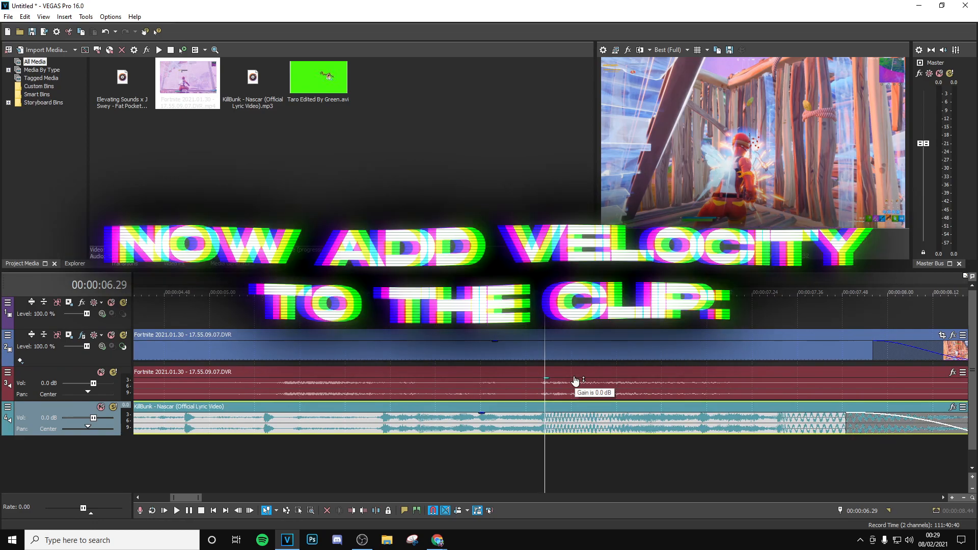
pyautogui.rightClick(562, 352)
pyautogui.moveTo(628, 425)
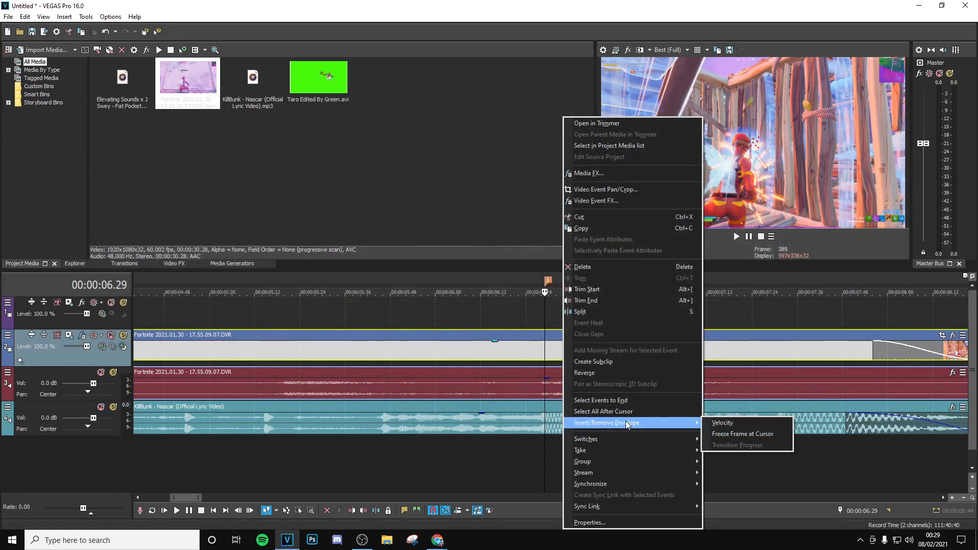
pyautogui.click(722, 423)
# - Add a velocity point on the beat at 00:00:06.29 and set it to 300% forward velocity
pyautogui.scroll(8, 519, 355)
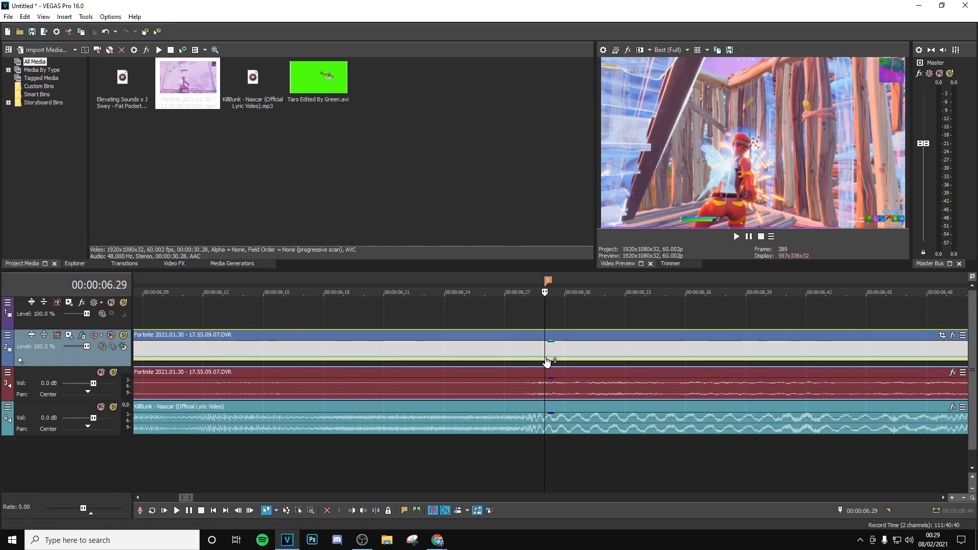
pyautogui.scroll(6, 546, 362)
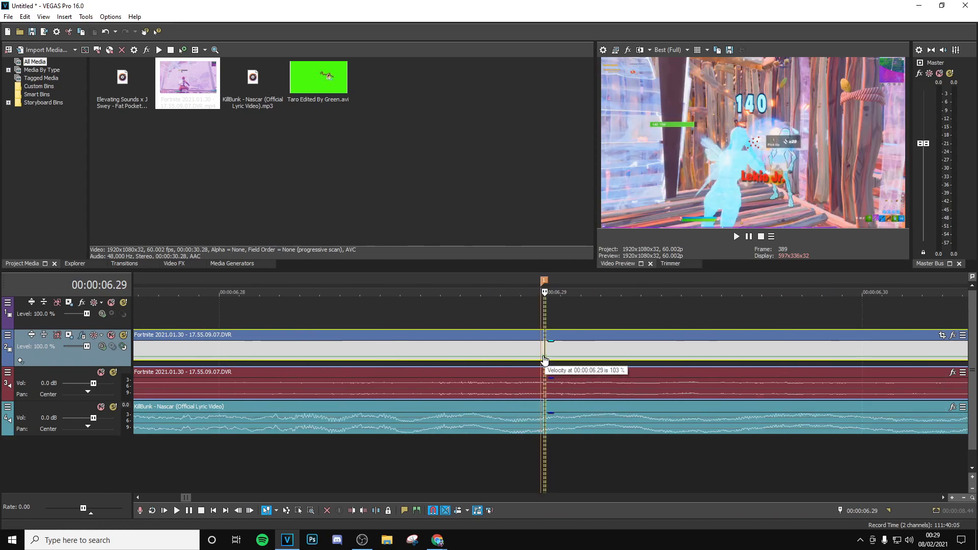
pyautogui.rightClick(544, 358)
pyautogui.click(565, 129)
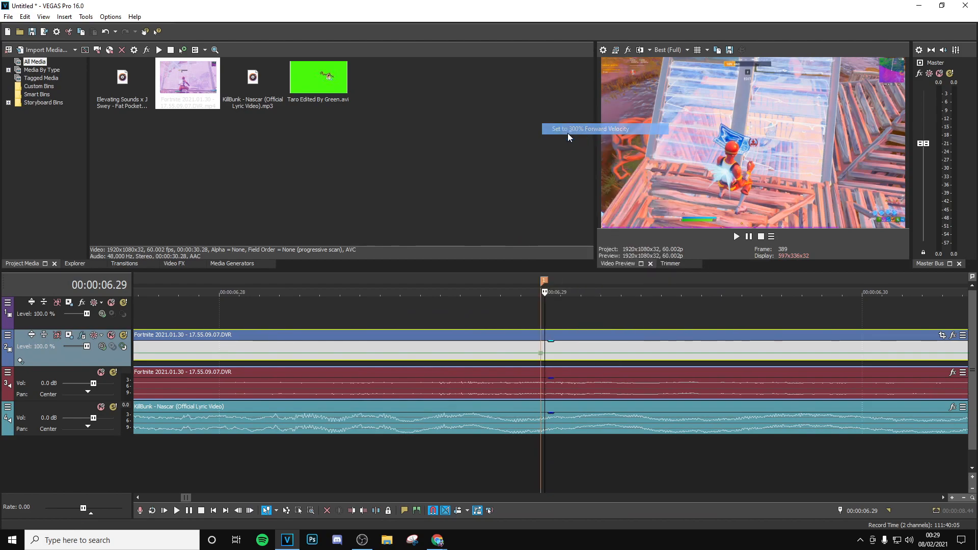
# - Add a velocity point ahead of the beat at 00:00:06.23 and set it to normal velocity
pyautogui.click(542, 319)
pyautogui.press('Left')
pyautogui.press('Left')
pyautogui.press('Left')
pyautogui.press('Left')
pyautogui.press('Left')
pyautogui.press('Left')
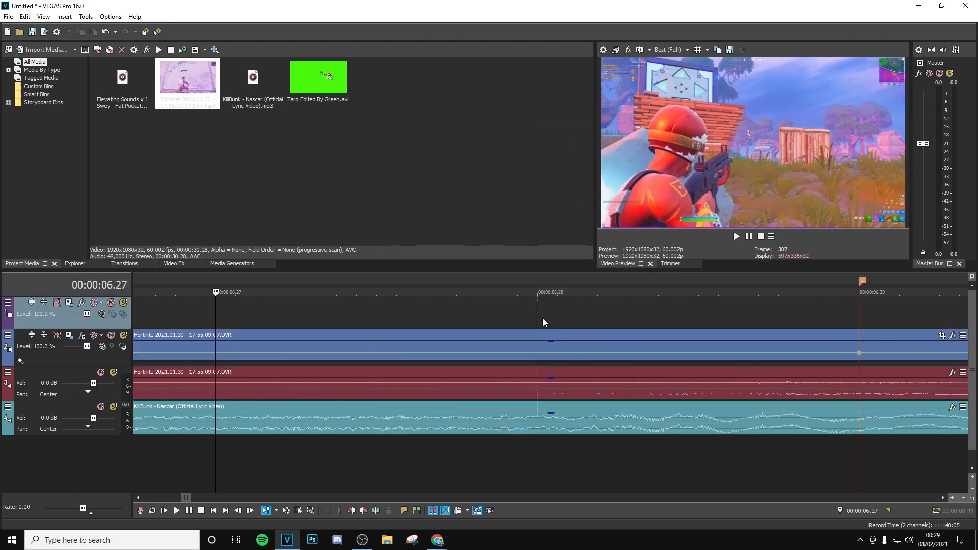
pyautogui.doubleClick(216, 355)
pyautogui.rightClick(216, 355)
pyautogui.click(284, 147)
pyautogui.scroll(-4, 658, 320)
pyautogui.scroll(-2, 658, 319)
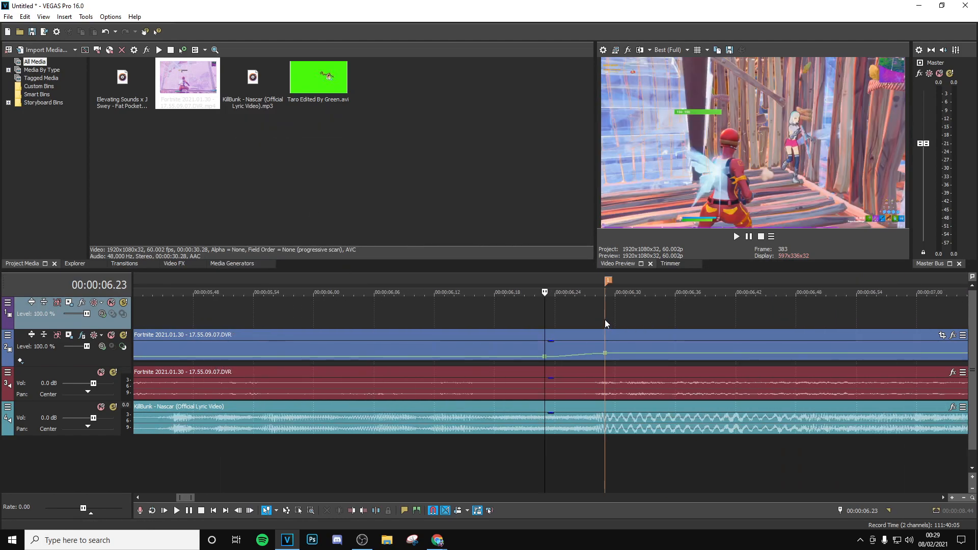
# - Add a velocity point just after the peak, at 00:00:06.30, and lower its speed so the ramp drops back down
pyautogui.click(604, 320)
pyautogui.press('Right')
pyautogui.scroll(3, 592, 314)
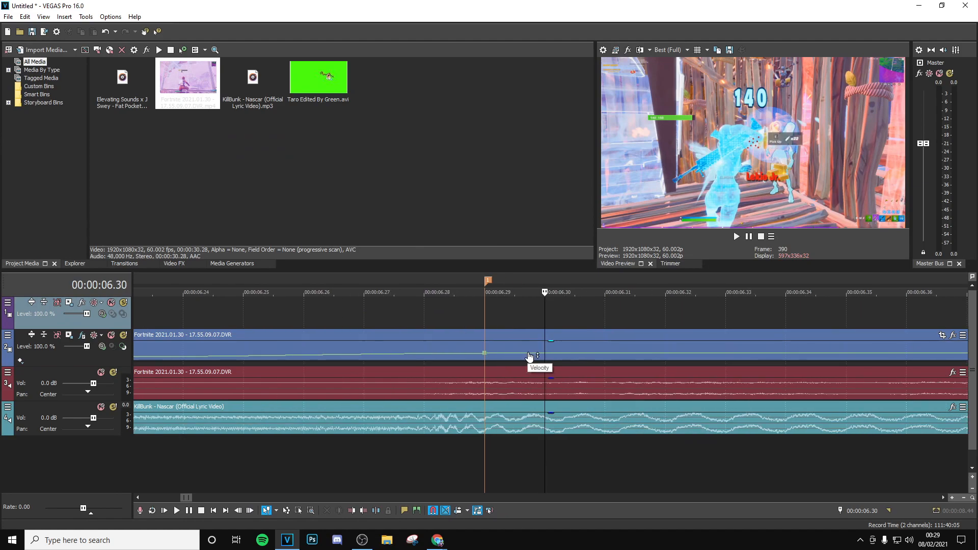
pyautogui.doubleClick(528, 356)
pyautogui.rightClick(529, 356)
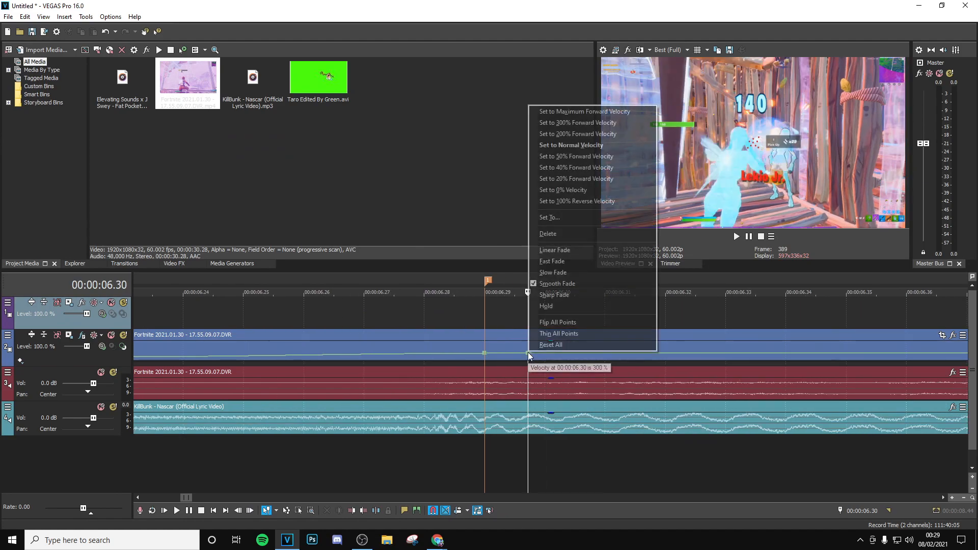
pyautogui.click(576, 152)
pyautogui.scroll(-3, 556, 346)
# - Split the Fortnite clip at 00:00:06.28, one frame before the beat marker
pyautogui.click(536, 318)
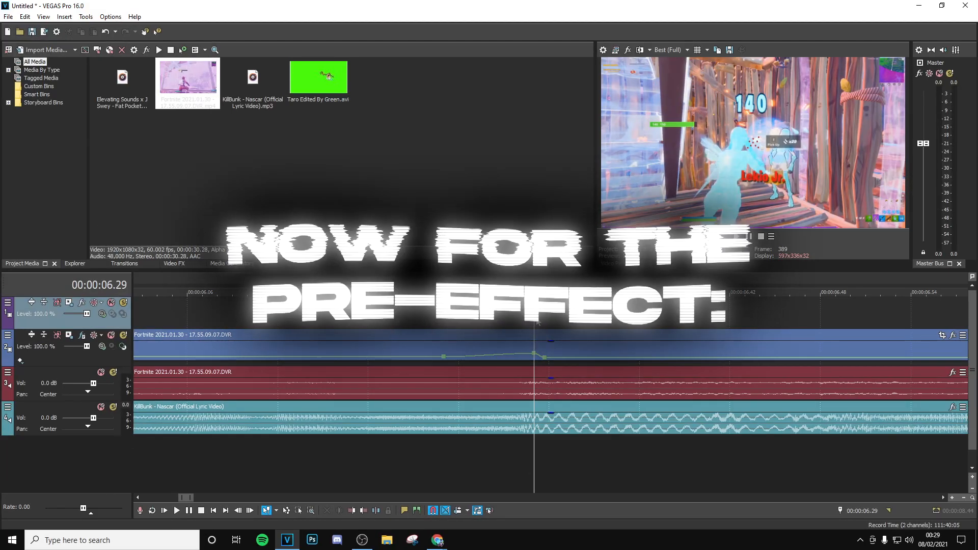
pyautogui.scroll(1, 537, 321)
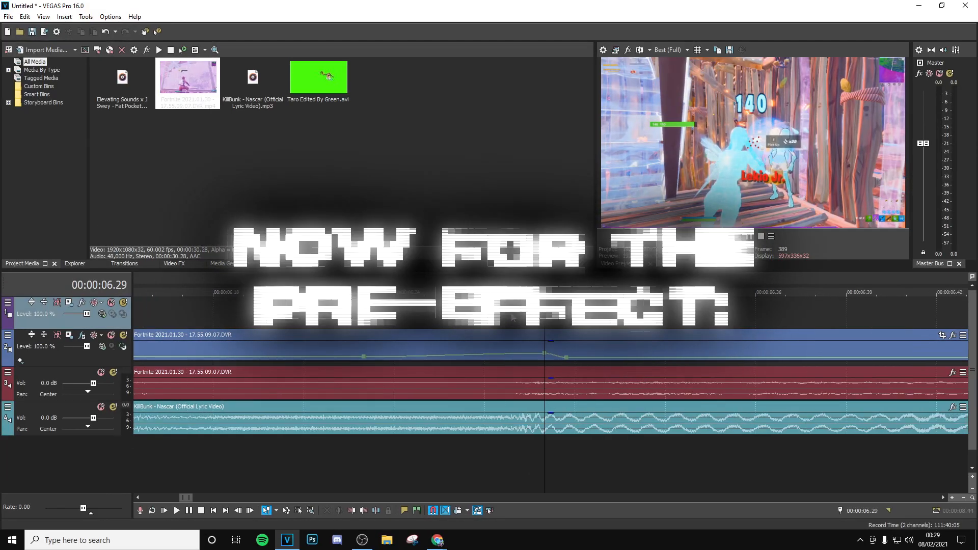
pyautogui.press('m')
pyautogui.click(512, 316)
pyautogui.rightClick(590, 346)
pyautogui.click(607, 311)
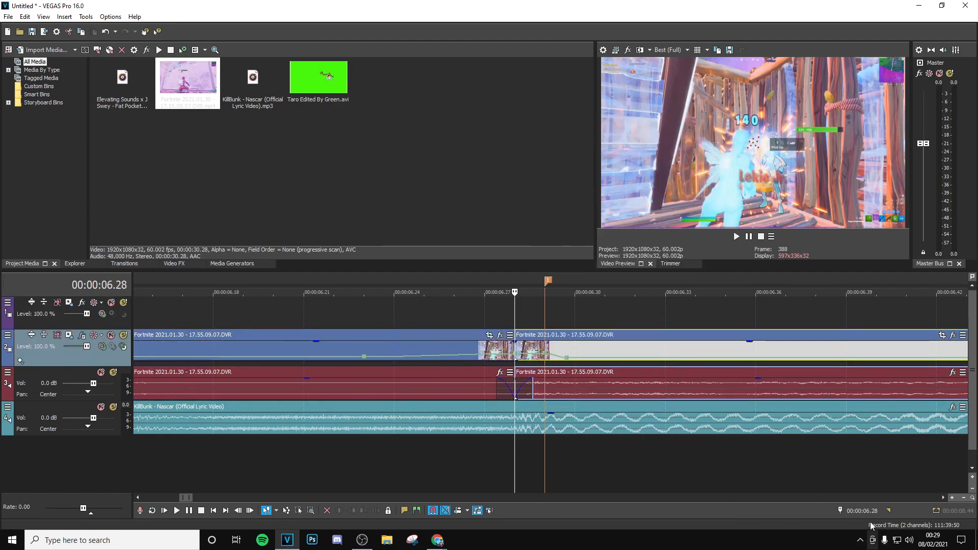
# - Move the playhead back 30 frames to 00:00:05.58 and split the Fortnite clip there
pyautogui.click(855, 511)
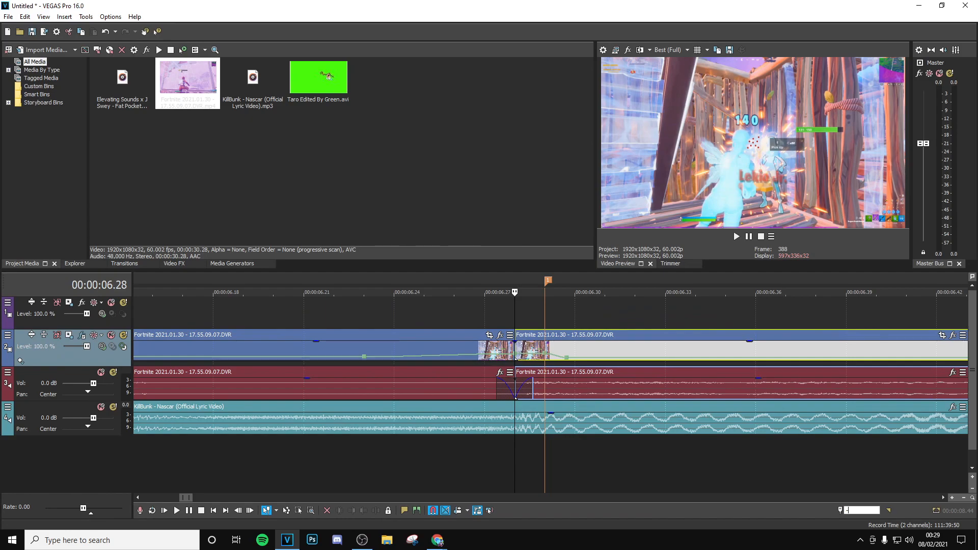
pyautogui.press('Return')
pyautogui.scroll(-5, 563, 351)
pyautogui.rightClick(562, 350)
pyautogui.click(578, 311)
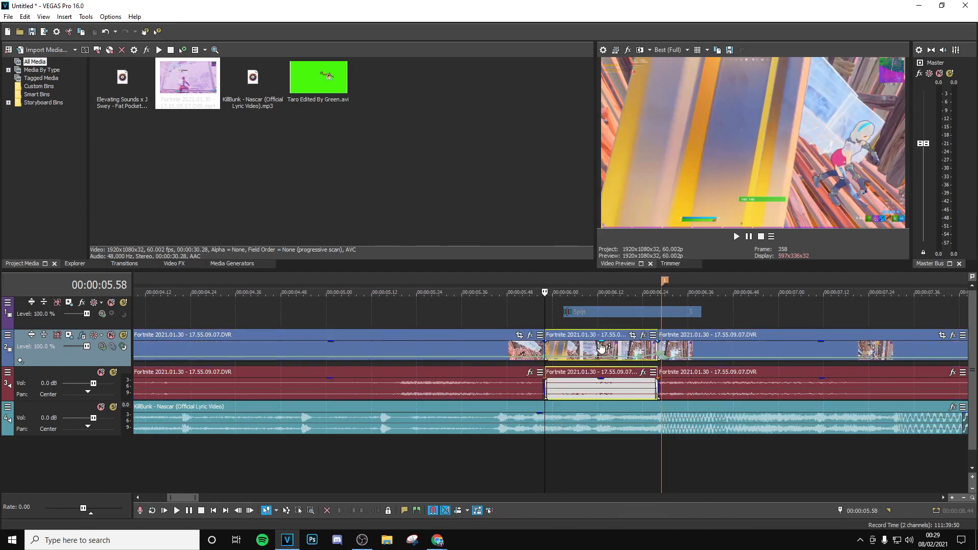
# - Scrub through the short section between the two splits to review the footage for the pre-effect
pyautogui.click(588, 316)
pyautogui.scroll(2, 586, 336)
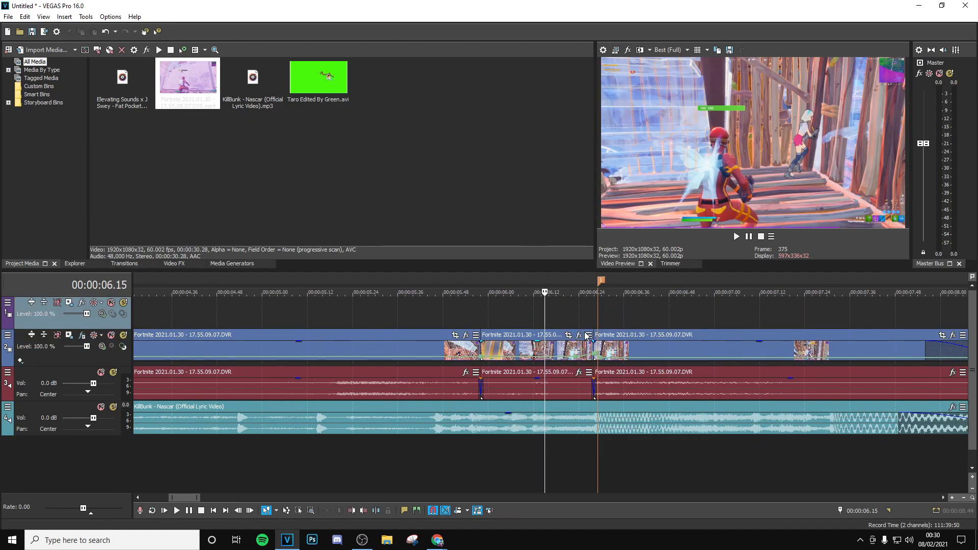
pyautogui.click(514, 325)
pyautogui.click(567, 316)
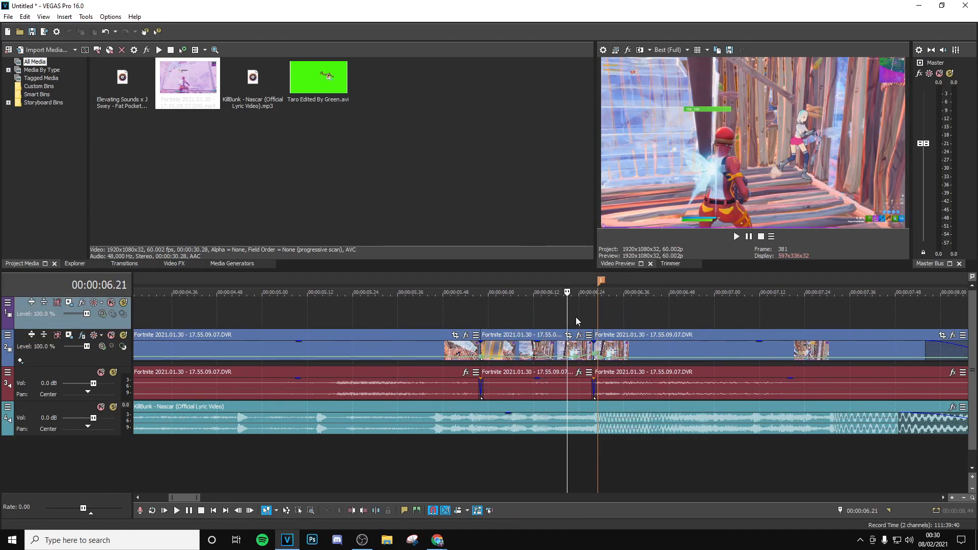
pyautogui.click(590, 315)
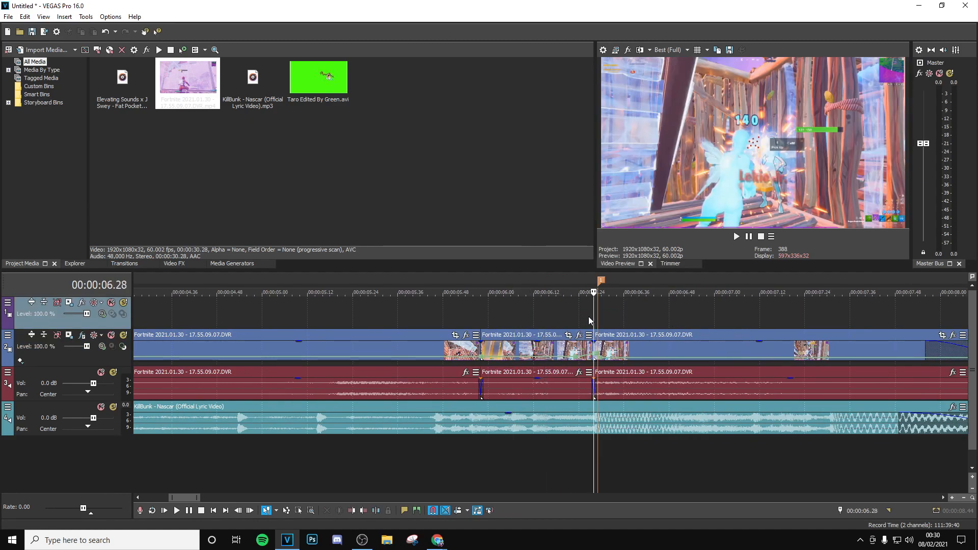
pyautogui.click(480, 318)
pyautogui.click(503, 317)
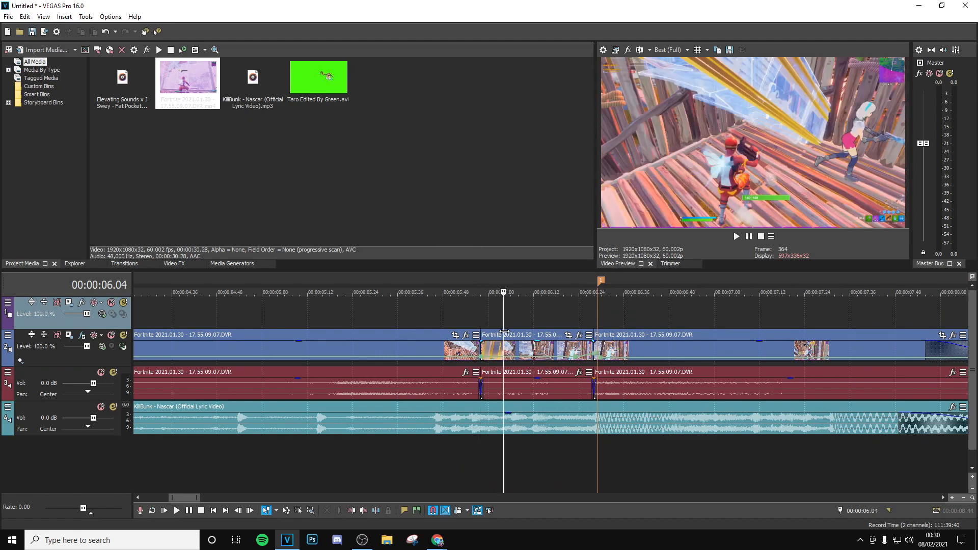
# - Search the video effects for "color c" and select the Desaturate All but Reds preset of Color Corrector (Secondary)
pyautogui.click(175, 263)
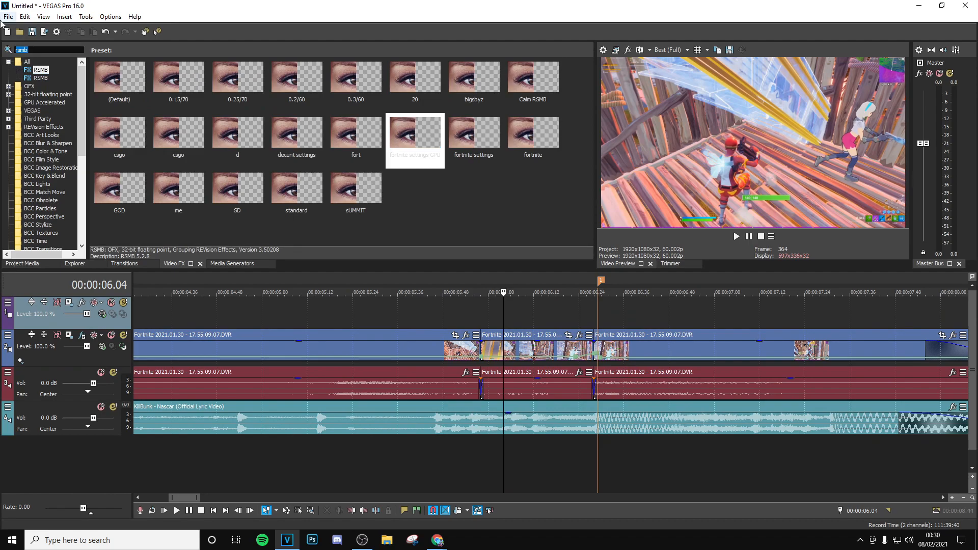
pyautogui.press('BackSpace')
pyautogui.write('color ')
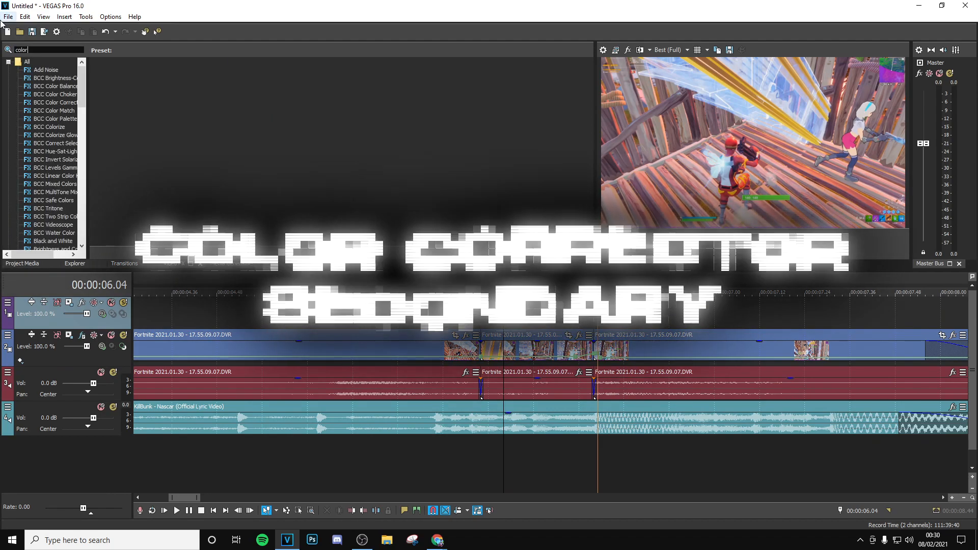
pyautogui.write('c')
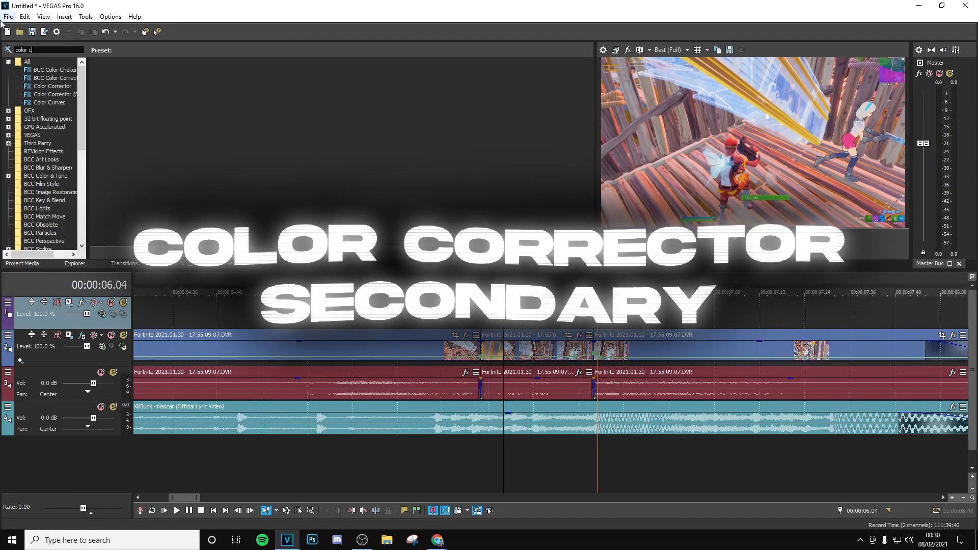
pyautogui.click(59, 94)
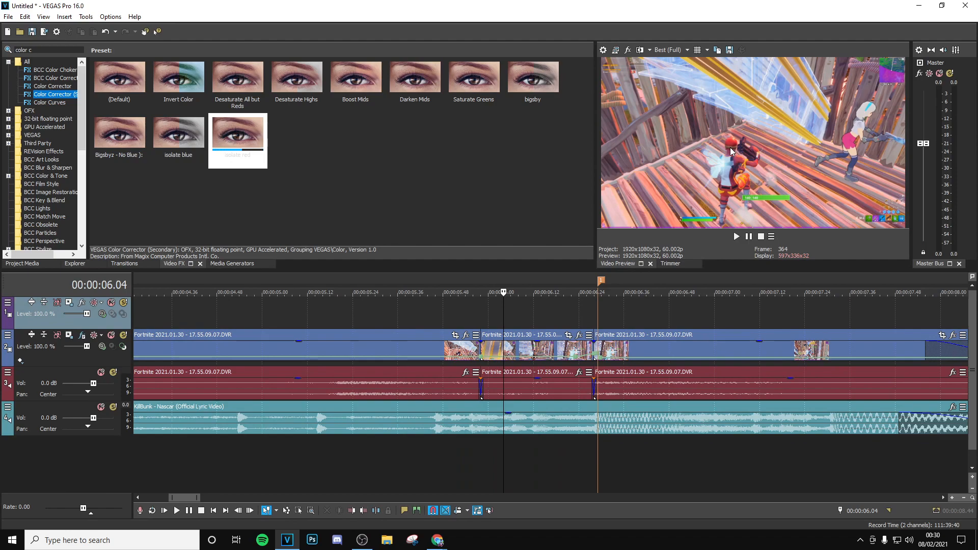
pyautogui.click(236, 83)
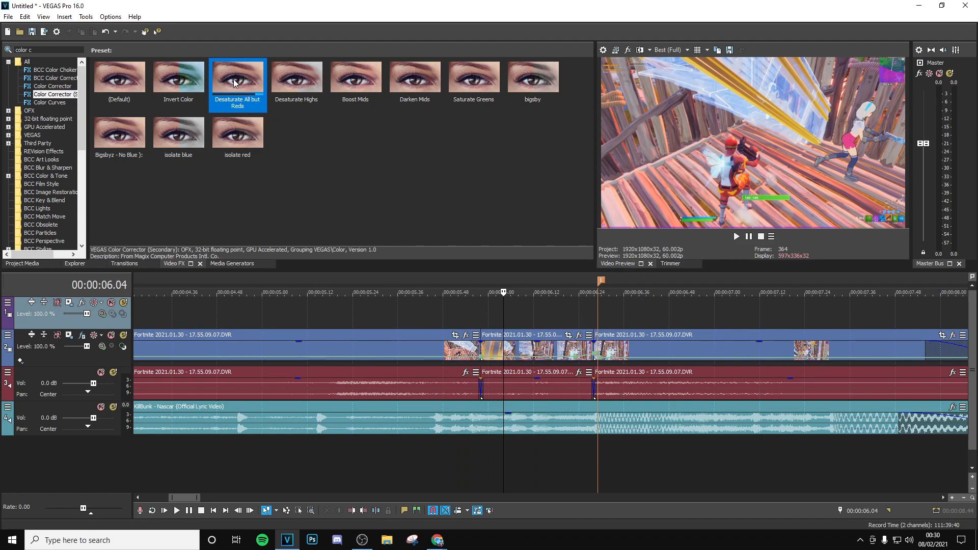
# - Try the Desaturate All but Reds preset on the short section between the splits and remove it again
pyautogui.moveTo(385, 230); pyautogui.dragTo(538, 349)
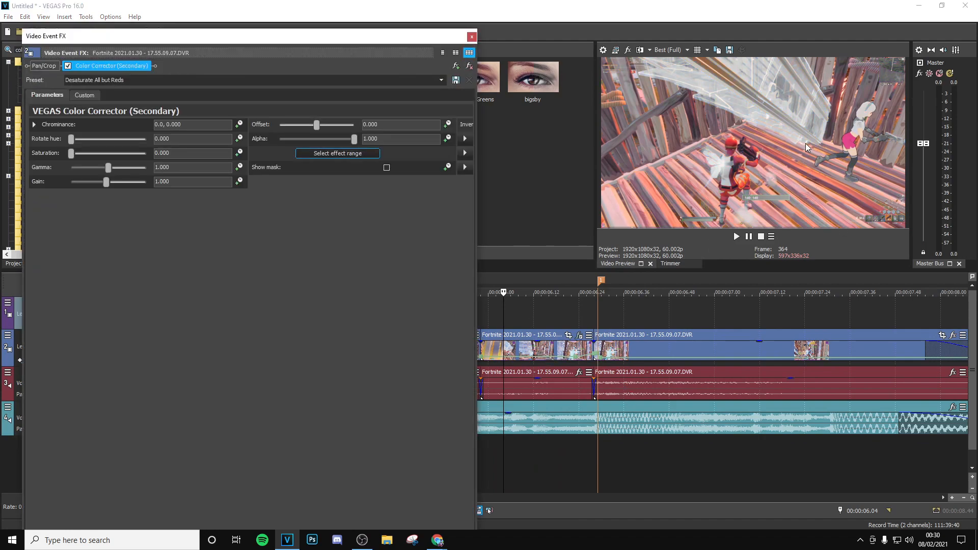
pyautogui.click(470, 66)
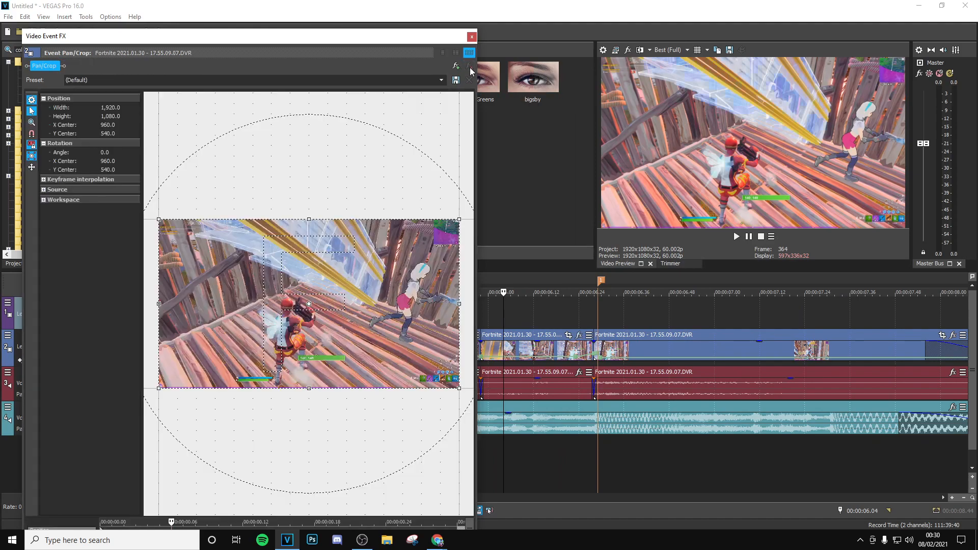
pyautogui.click(471, 38)
# - Try the isolate red preset on the short section, shift its chrominance on the color wheel, and remove the effect
pyautogui.moveTo(250, 153); pyautogui.dragTo(528, 349)
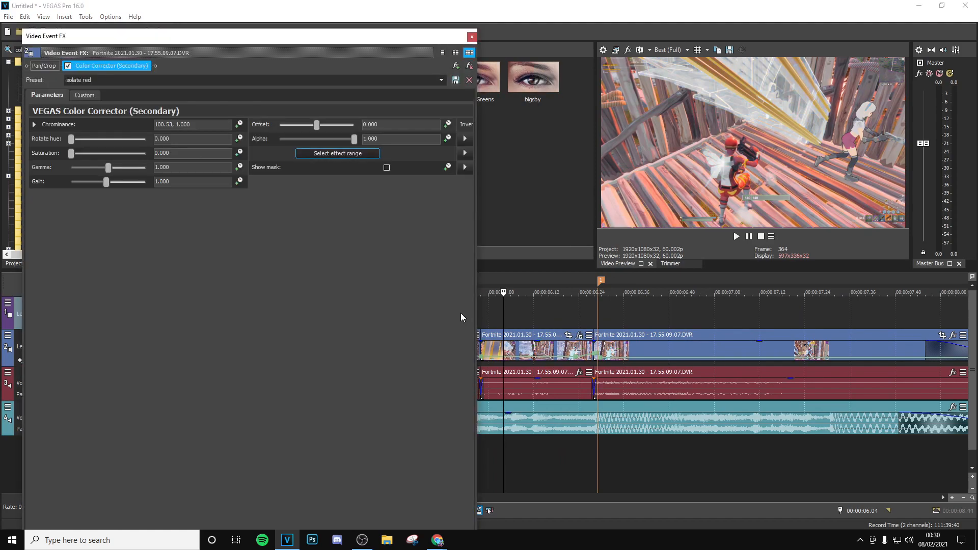
pyautogui.click(84, 95)
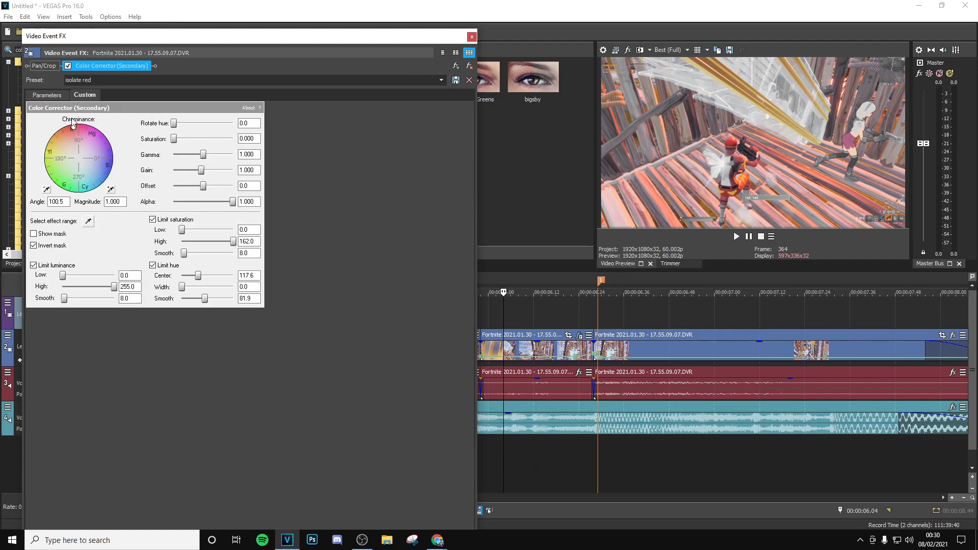
pyautogui.moveTo(74, 128)
pyautogui.mouseDown()
pyautogui.moveTo(93, 167)
pyautogui.moveTo(107, 153)
pyautogui.moveTo(107, 174)
pyautogui.moveTo(73, 135)
pyautogui.mouseUp()
pyautogui.moveTo(73, 132); pyautogui.dragTo(58, 148)
pyautogui.click(469, 66)
pyautogui.click(471, 36)
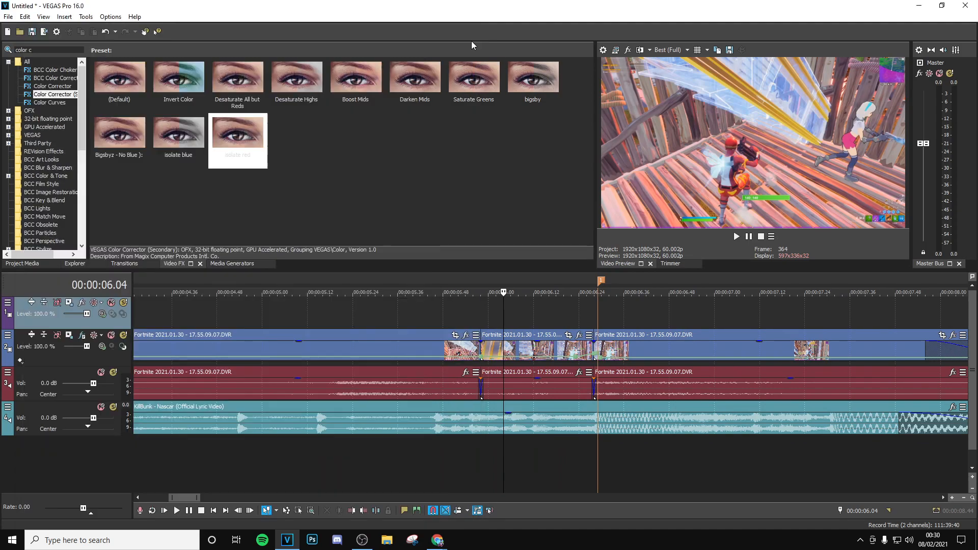
# - Apply the Desaturate All but Reds preset to the short section between the splits and crossfade it in over 7 frames
pyautogui.moveTo(237, 81); pyautogui.dragTo(528, 349)
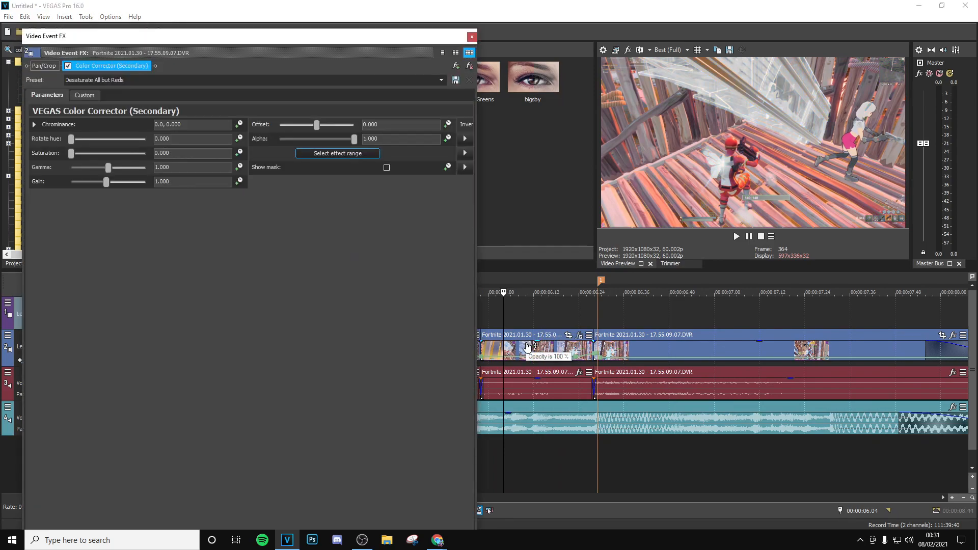
pyautogui.click(472, 37)
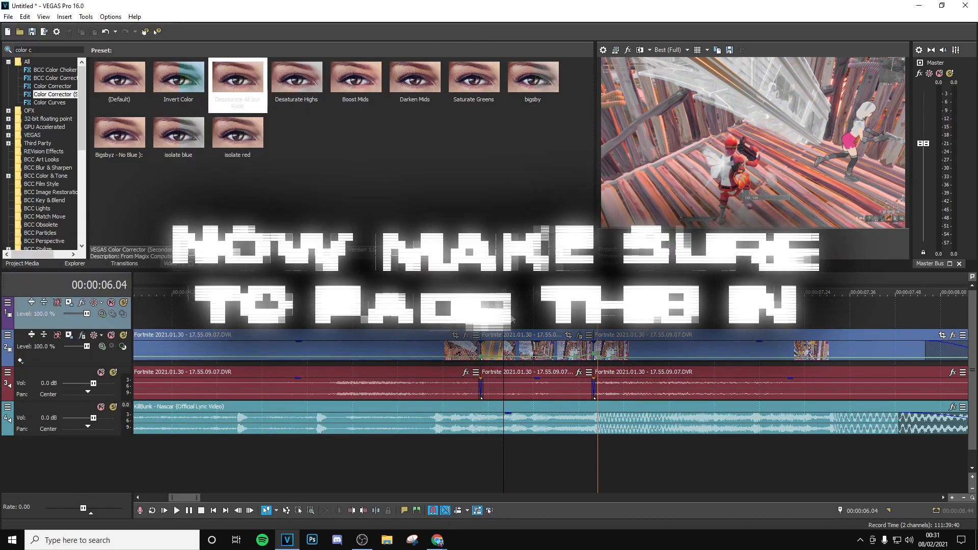
pyautogui.click(481, 319)
pyautogui.scroll(4, 481, 320)
pyautogui.click(514, 351)
pyautogui.moveTo(559, 353); pyautogui.dragTo(642, 360)
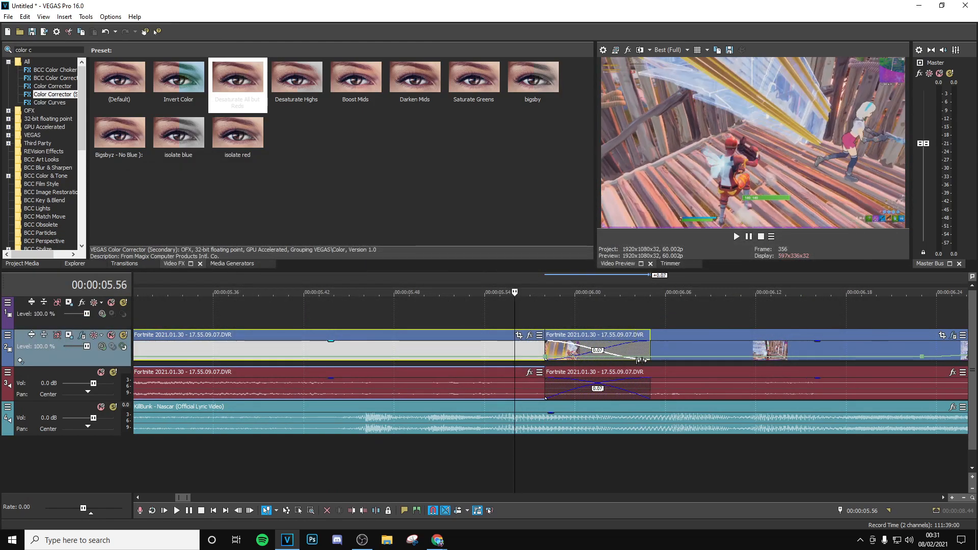
pyautogui.click(586, 311)
pyautogui.scroll(-1, 596, 316)
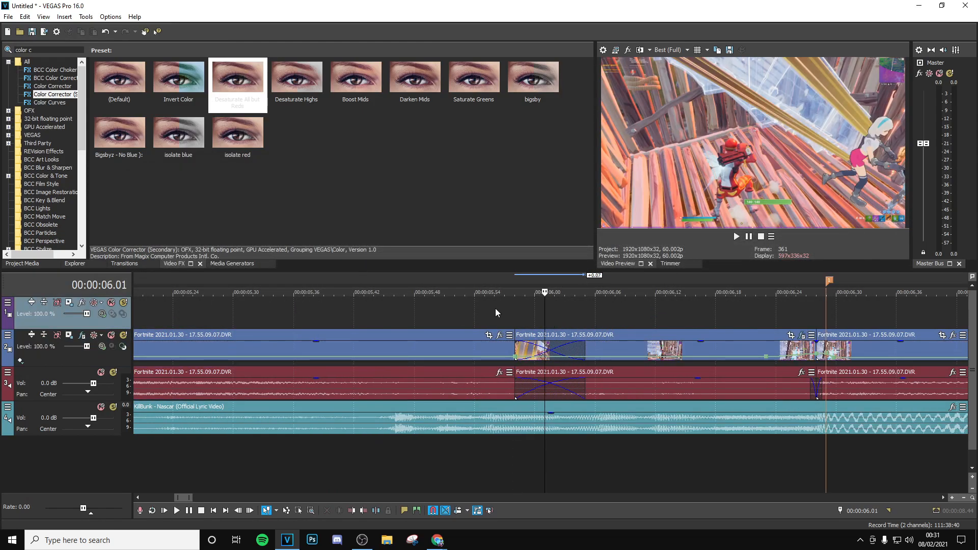
# - Step through the frames around the crossfade to check how the desaturated look fades in
pyautogui.click(495, 308)
pyautogui.press('Right')
pyautogui.press('Right')
pyautogui.press('Right')
pyautogui.press('Right')
pyautogui.press('Right')
pyautogui.press('Right')
pyautogui.press('Right')
pyautogui.press('Right')
pyautogui.press('Right')
pyautogui.press('Right')
pyautogui.press('Right')
pyautogui.press('Right')
pyautogui.press('Right')
pyautogui.press('Right')
pyautogui.press('Right')
pyautogui.press('Left')
pyautogui.press('Left')
pyautogui.press('Left')
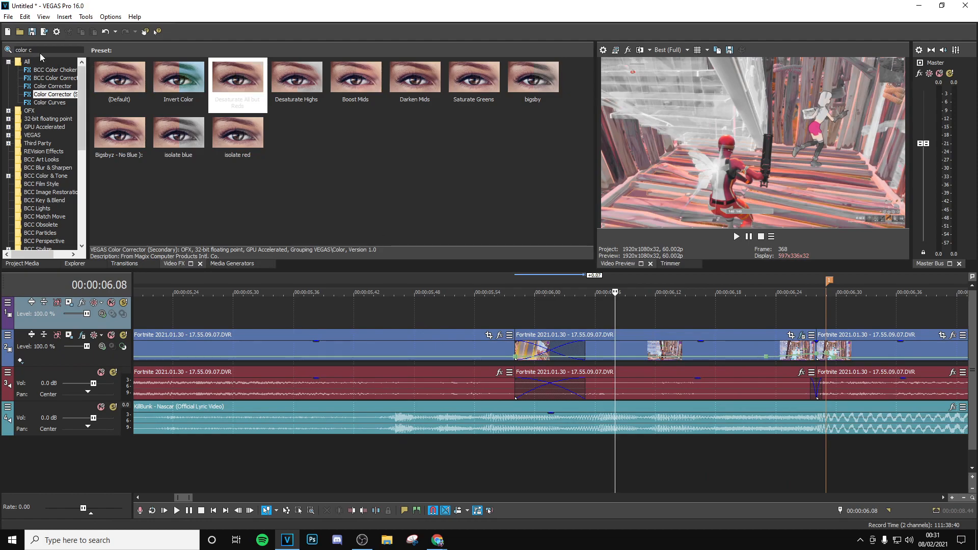
# - Search the video effects for "hue" and add the default S_HueSatBright preset to the desaturated section
pyautogui.moveTo(41, 50); pyautogui.dragTo(14, 49)
pyautogui.write('hue')
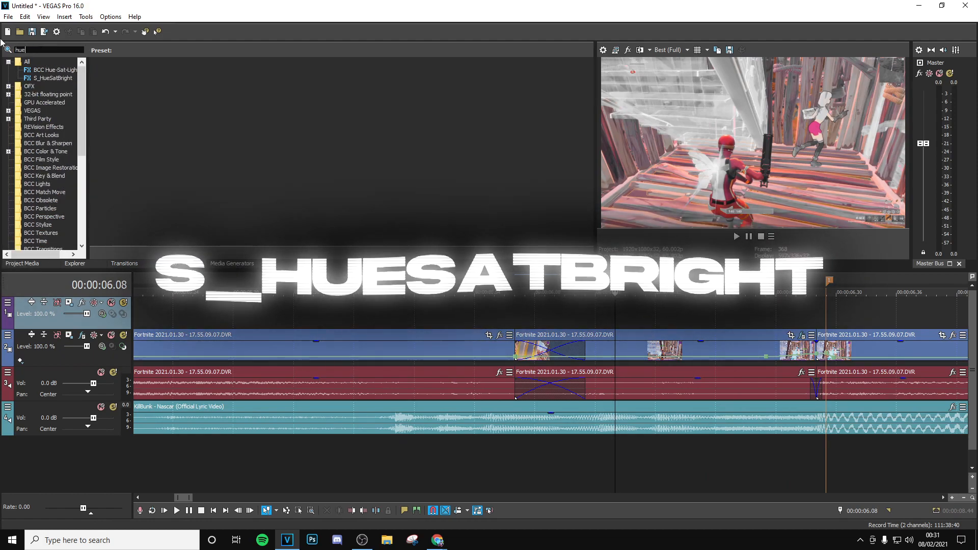
pyautogui.click(49, 78)
pyautogui.moveTo(125, 109); pyautogui.dragTo(600, 343)
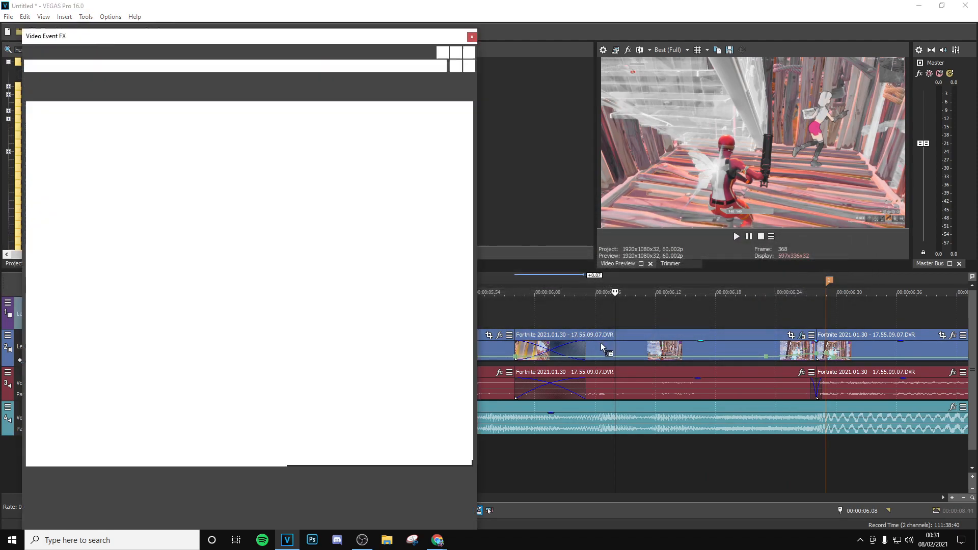
# - Animate the S_HueSatBright Hue Shift from 0 to 1 at the end of the section
pyautogui.click(232, 140)
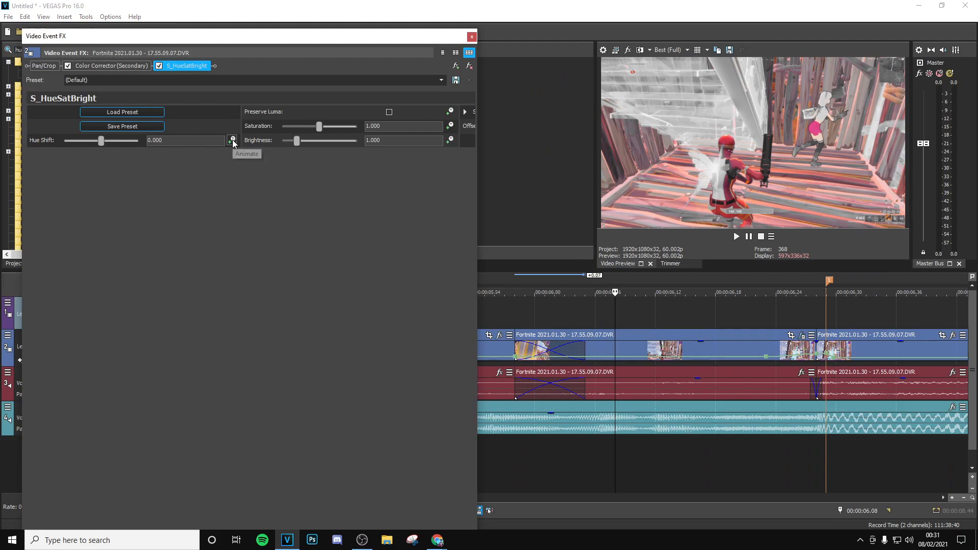
pyautogui.moveTo(232, 480); pyautogui.dragTo(464, 479)
pyautogui.doubleClick(176, 142)
pyautogui.write('1')
pyautogui.press('Return')
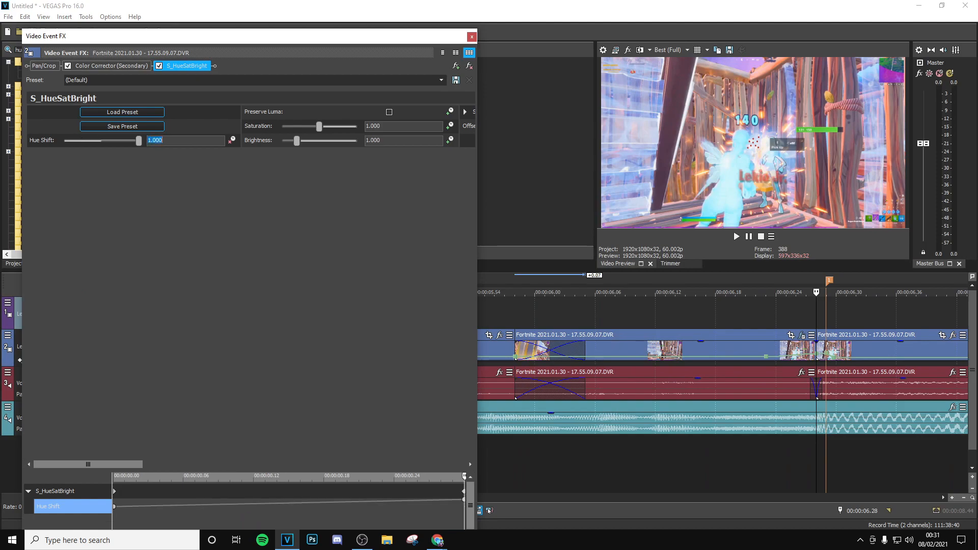
pyautogui.click(472, 37)
# - Play the section to review the animated hue shift
pyautogui.click(554, 306)
pyautogui.press('space')
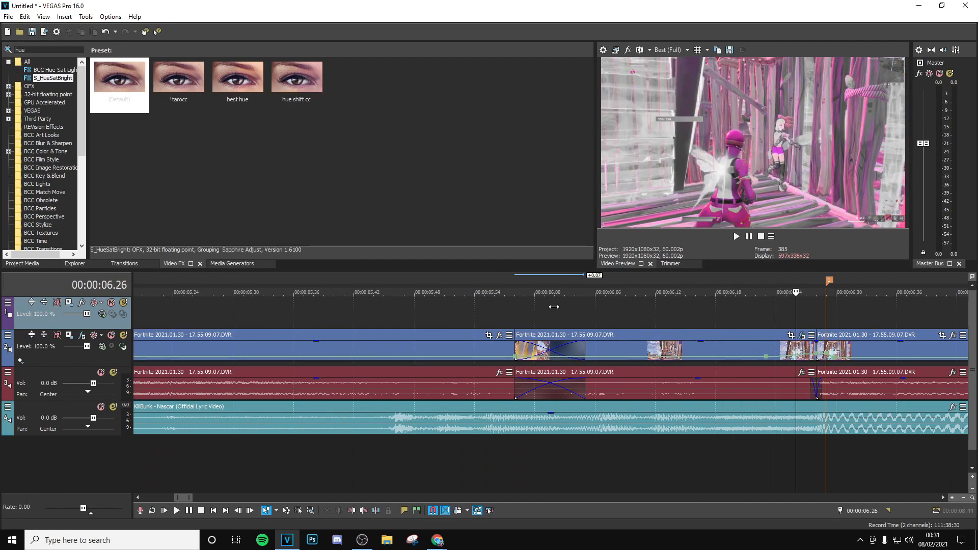
pyautogui.click(626, 314)
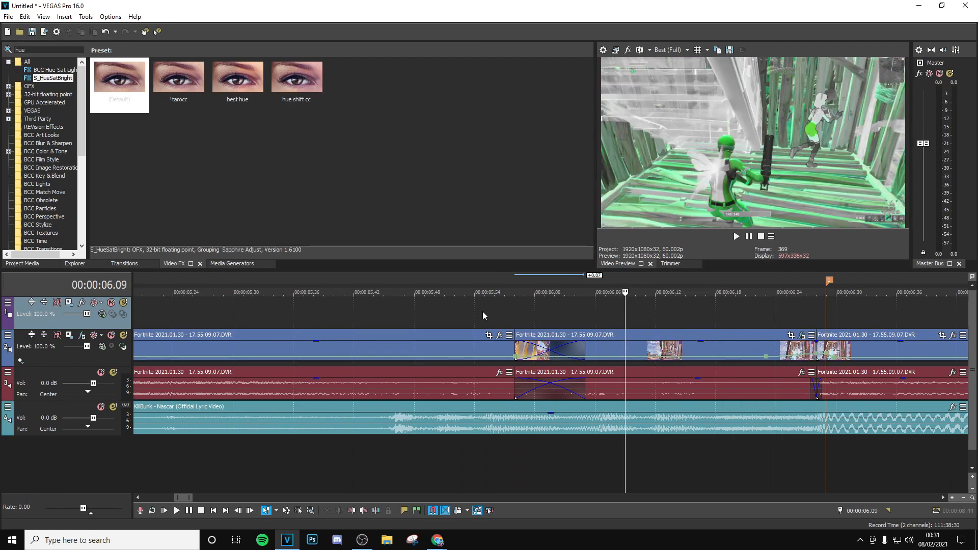
# - Add the build up damage preset of S_FilmDamage to the section and set Dust Density and Vignette Darkness to 0
pyautogui.click(30, 50)
pyautogui.write('filmdam')
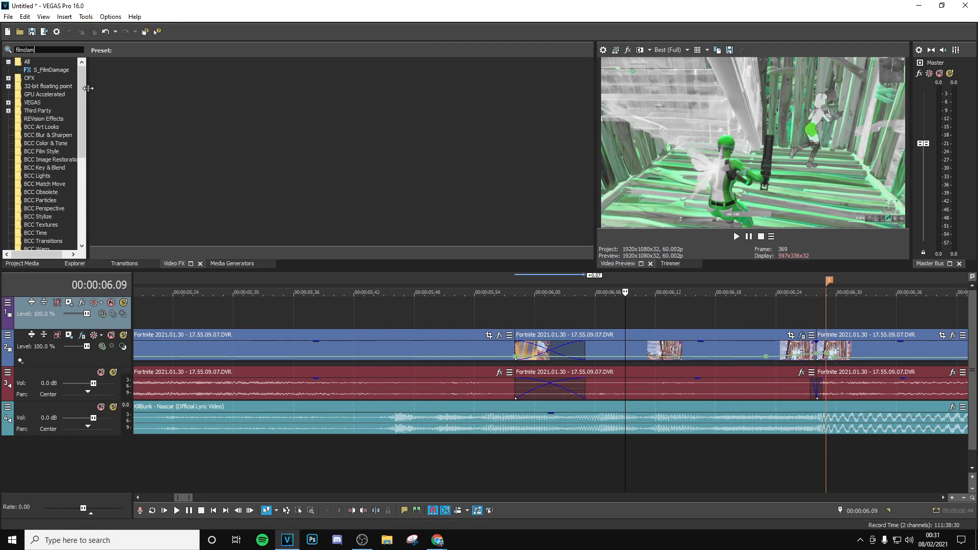
pyautogui.click(51, 70)
pyautogui.moveTo(476, 83); pyautogui.dragTo(627, 357)
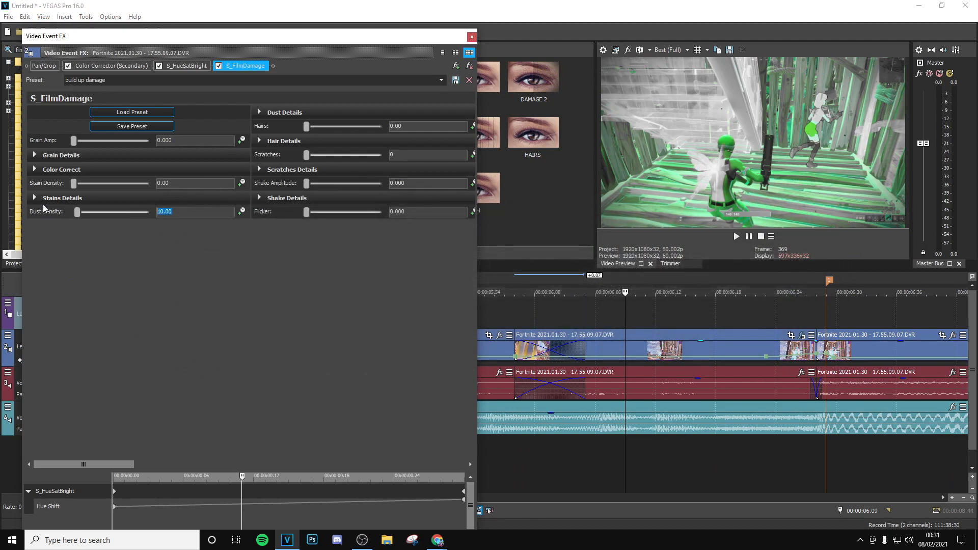
pyautogui.moveTo(88, 464); pyautogui.dragTo(332, 462)
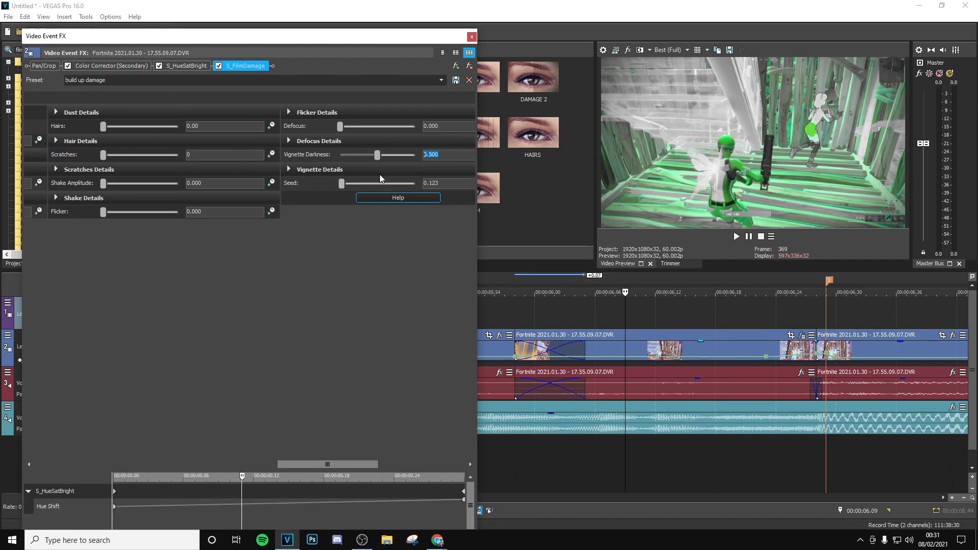
pyautogui.moveTo(334, 462); pyautogui.dragTo(34, 349)
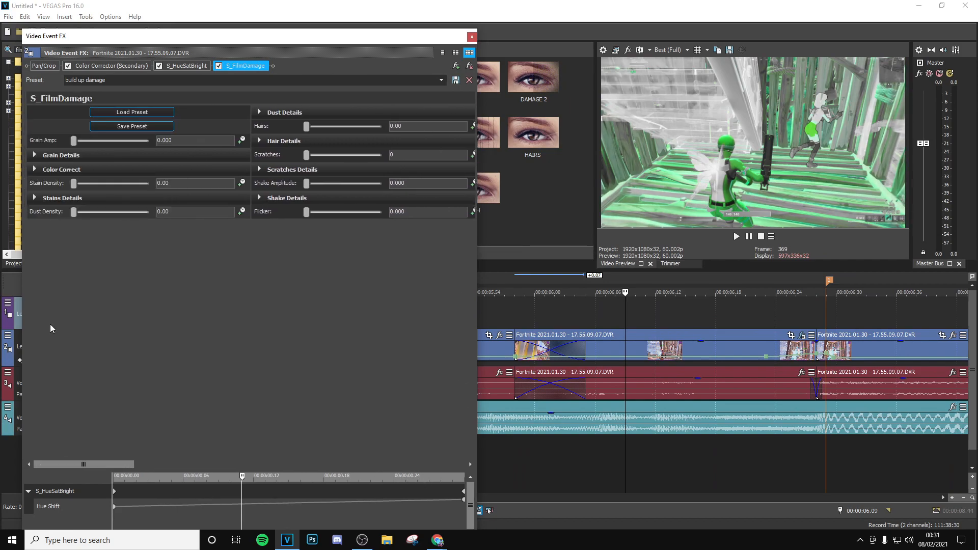
# - Animate the S_FilmDamage Dust Density from 0 to 20 at the end of the section
pyautogui.click(242, 211)
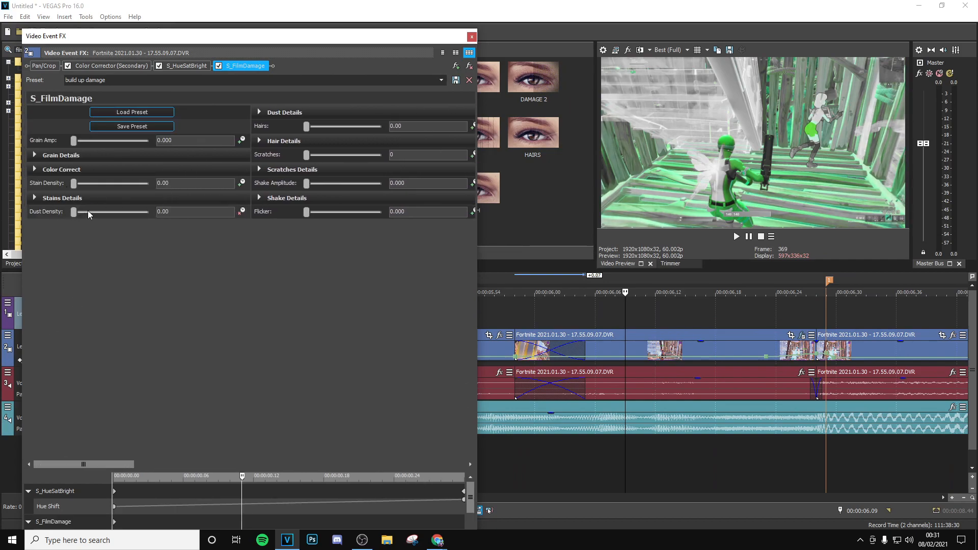
pyautogui.moveTo(242, 482); pyautogui.dragTo(479, 376)
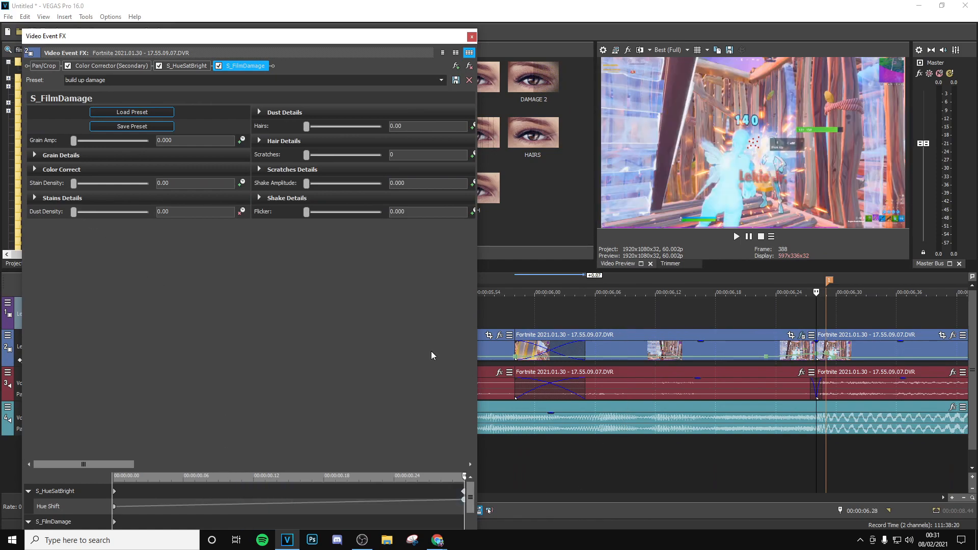
pyautogui.write('20')
pyautogui.press('Return')
# - Animate the S_FilmDamage Vignette Darkness from 0 at the section's start to a higher value at its end
pyautogui.moveTo(129, 464); pyautogui.dragTo(365, 469)
pyautogui.moveTo(464, 475); pyautogui.dragTo(110, 471)
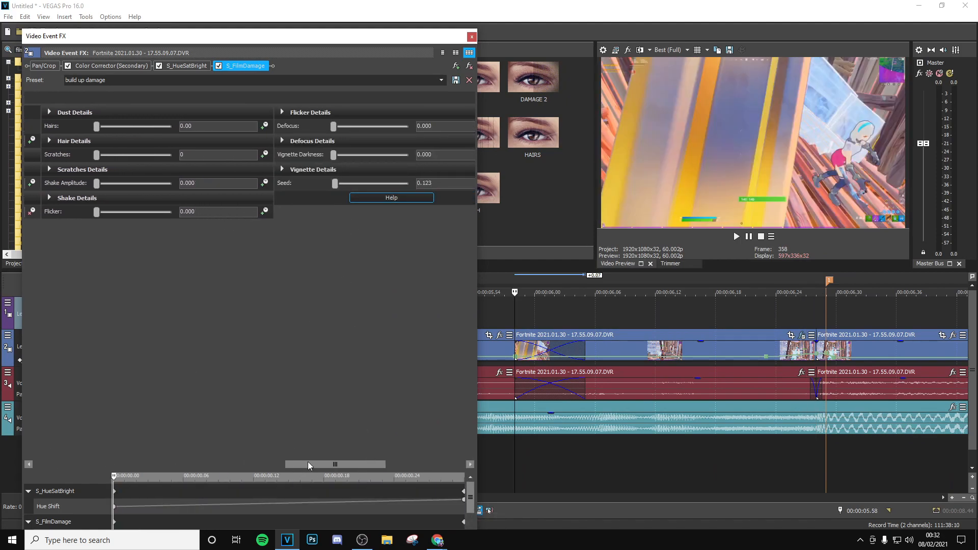
pyautogui.moveTo(308, 462); pyautogui.dragTo(386, 464)
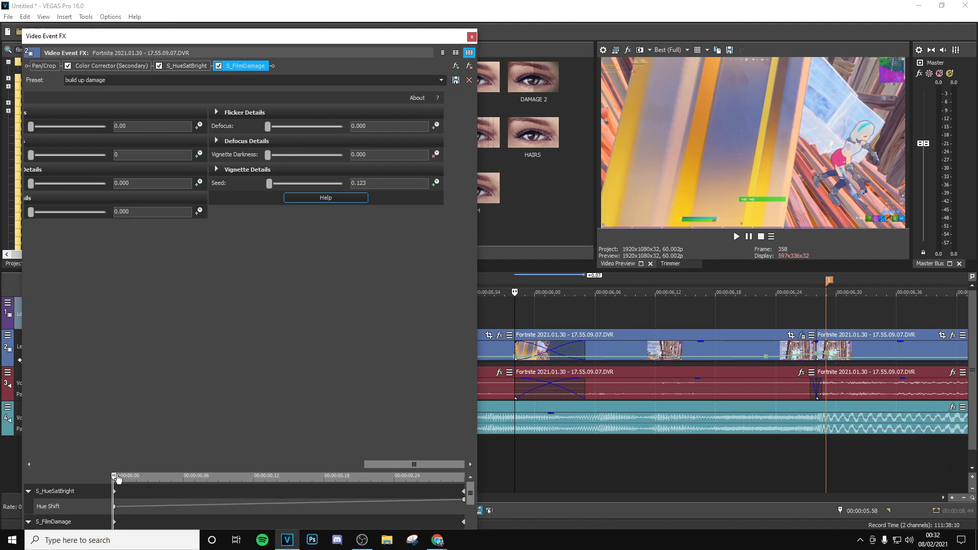
pyautogui.moveTo(116, 475); pyautogui.dragTo(536, 482)
pyautogui.moveTo(369, 154); pyautogui.dragTo(358, 155)
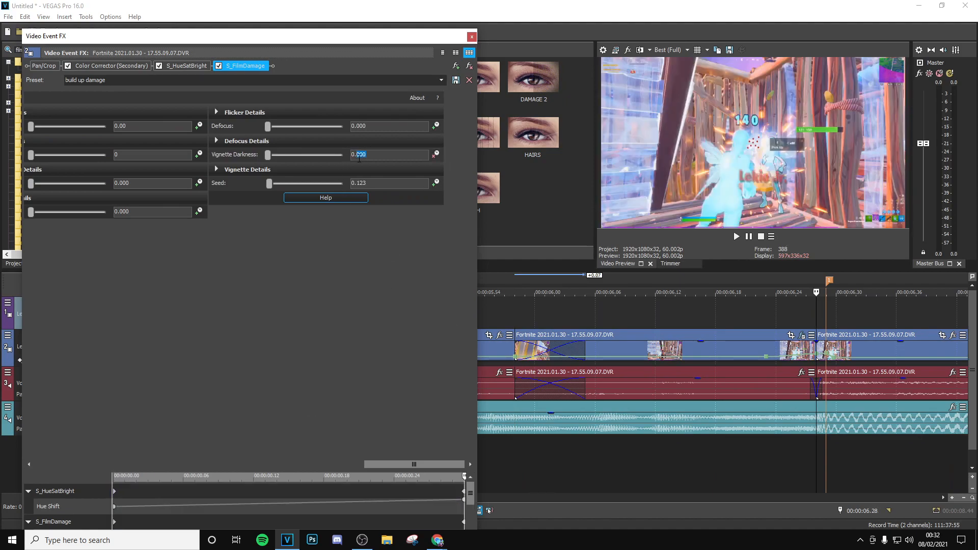
pyautogui.press('Return')
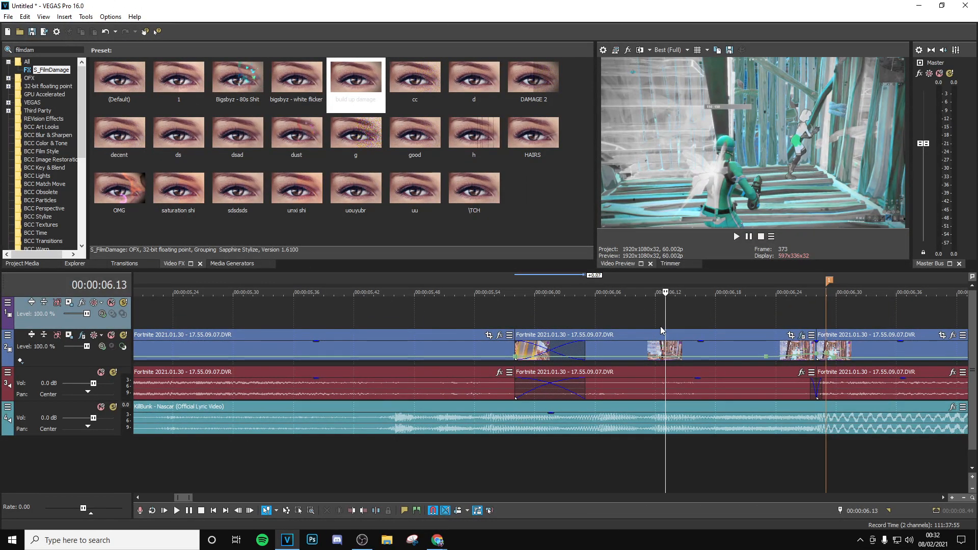
# - Play the section to review the dust and vignette build-up before the drop
pyautogui.press('space')
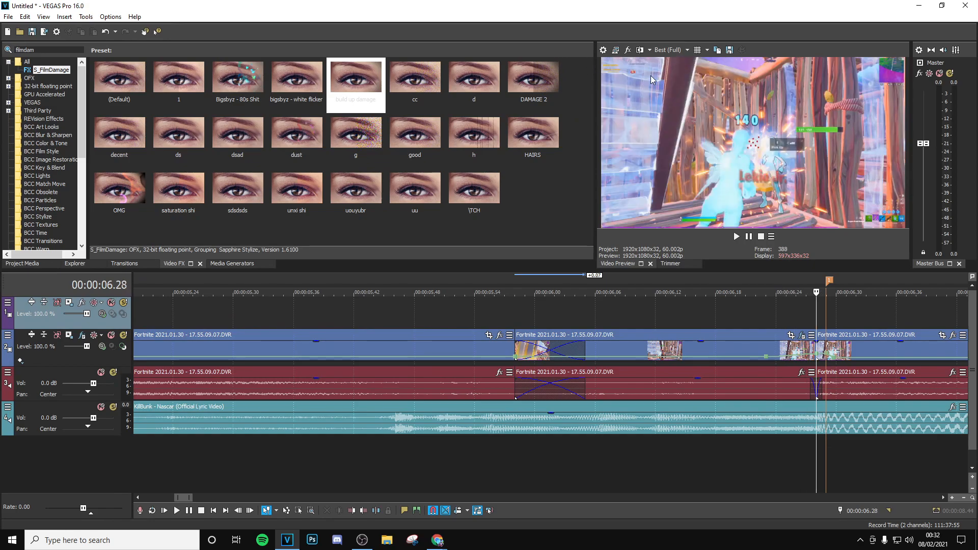
pyautogui.press('Return')
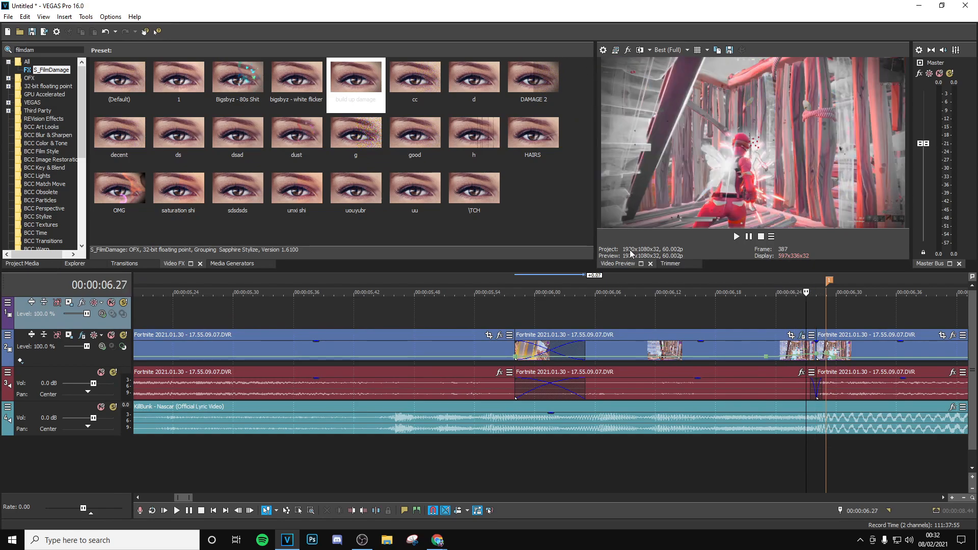
pyautogui.click(750, 326)
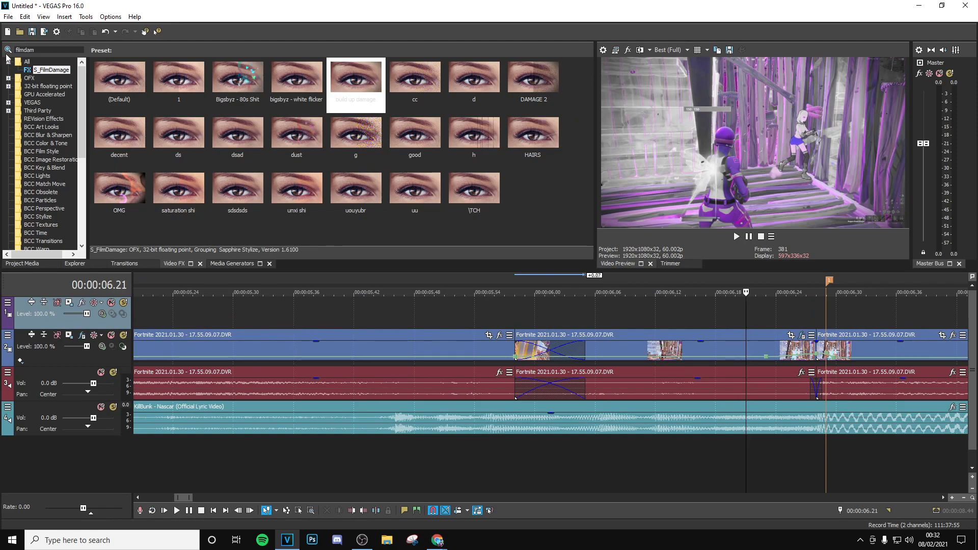
# - Search the video effects for "hues" and add a second default S_HueSatBright to the section
pyautogui.moveTo(45, 50); pyautogui.dragTo(3, 49)
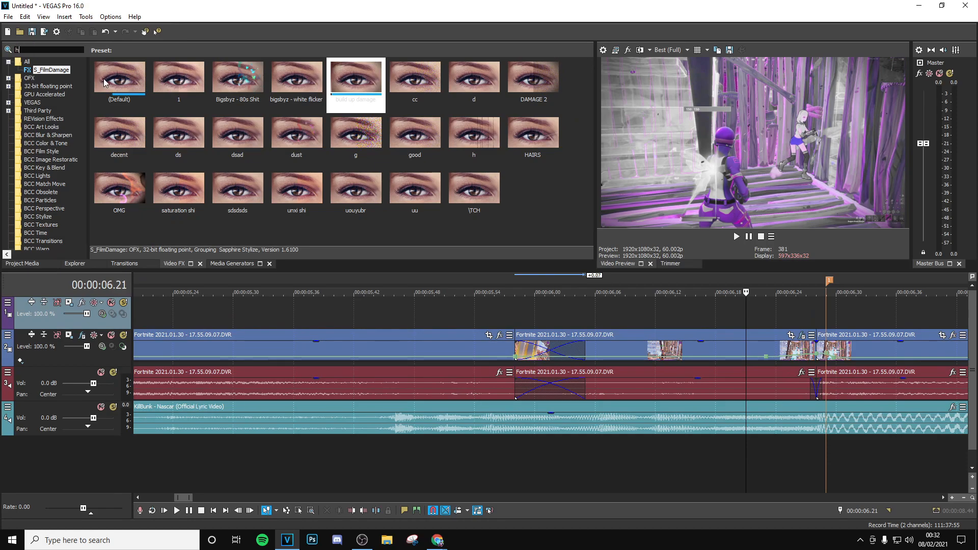
pyautogui.write('hues')
pyautogui.click(39, 68)
pyautogui.moveTo(124, 82); pyautogui.dragTo(636, 349)
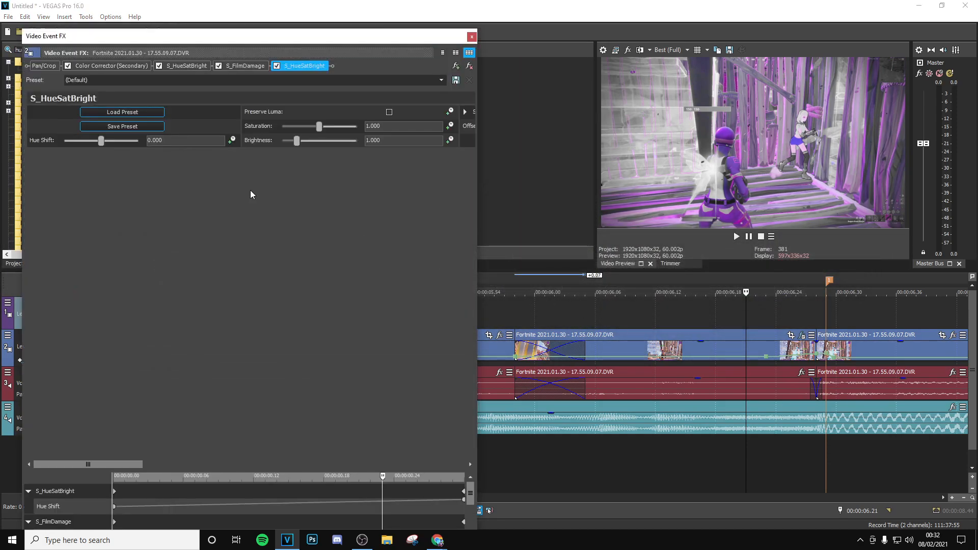
# - Animate the second S_HueSatBright's Saturation from 1 to 0.5 at the section's end and check its keyframe curve
pyautogui.click(449, 127)
pyautogui.moveTo(386, 471); pyautogui.dragTo(497, 479)
pyautogui.write('0.5')
pyautogui.press('Return')
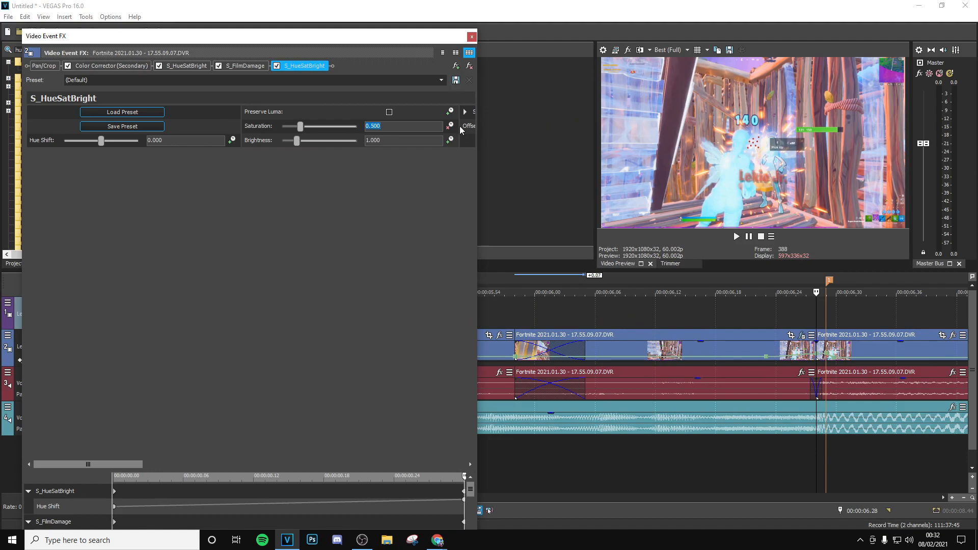
pyautogui.moveTo(469, 490); pyautogui.dragTo(469, 524)
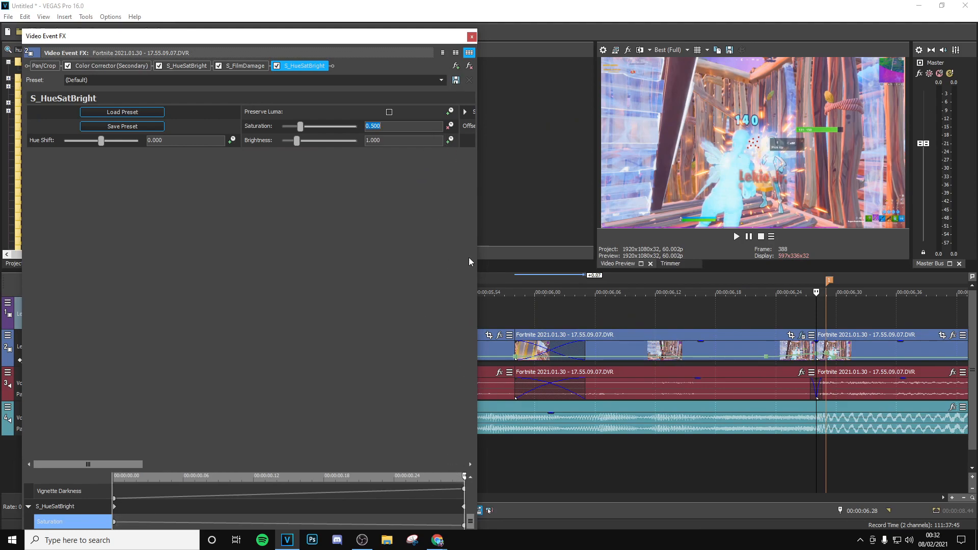
# - Animate the second S_HueSatBright's Brightness from 1 to 0.7 at the section's end and close the effect settings
pyautogui.moveTo(464, 477); pyautogui.dragTo(533, 482)
pyautogui.click(449, 141)
pyautogui.moveTo(385, 140); pyautogui.dragTo(257, 136)
pyautogui.write('0.7')
pyautogui.press('Return')
pyautogui.click(472, 38)
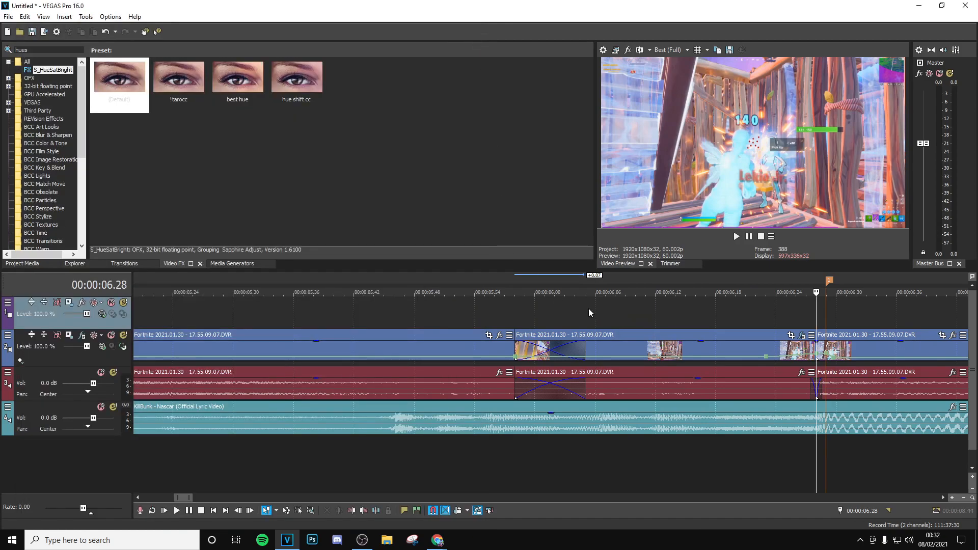
# - Play the section to review the darkening and desaturating build-up
pyautogui.click(588, 307)
pyautogui.press('space')
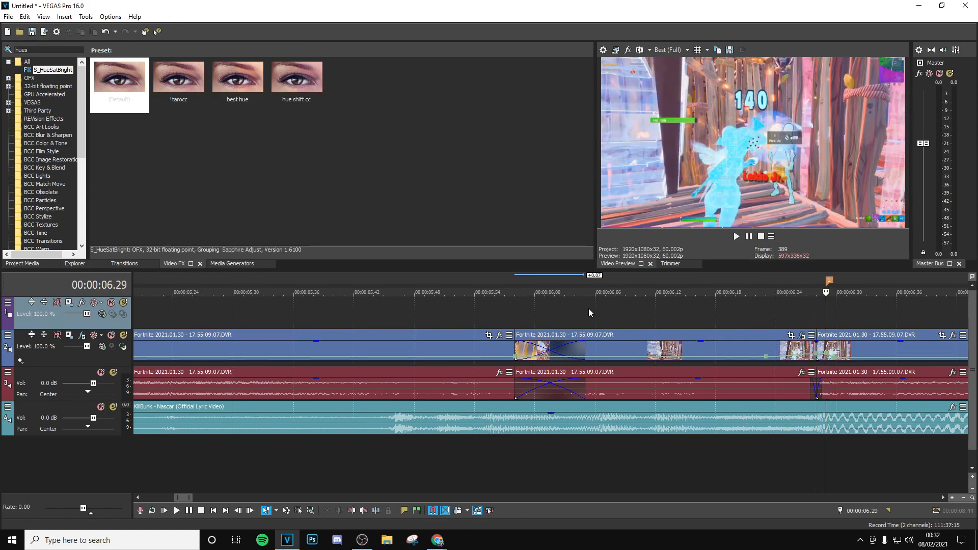
pyautogui.click(745, 313)
# - Search the video effects for "pinch" and add Pinch/Punch with the Medium Pinch preset to the section before the drop
pyautogui.moveTo(69, 53); pyautogui.dragTo(2, 58)
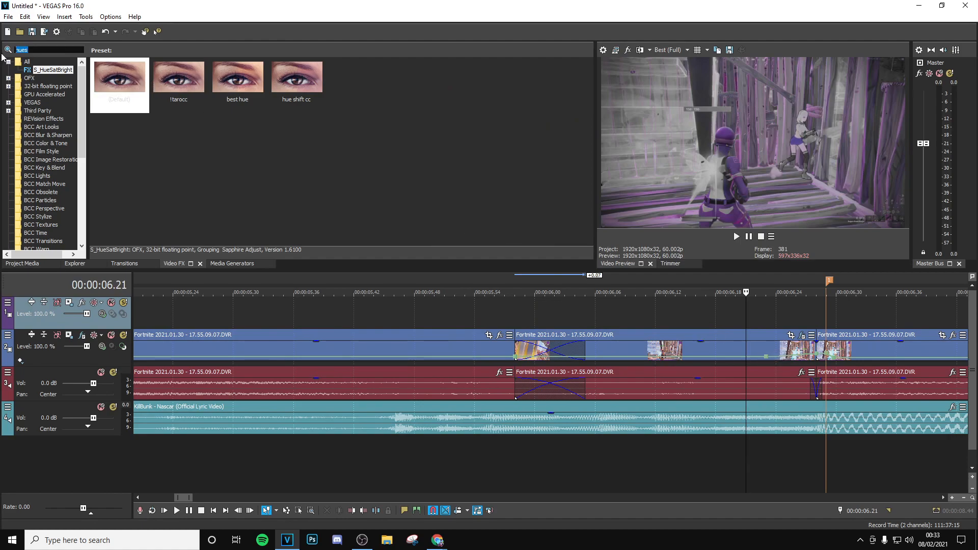
pyautogui.write('pinch')
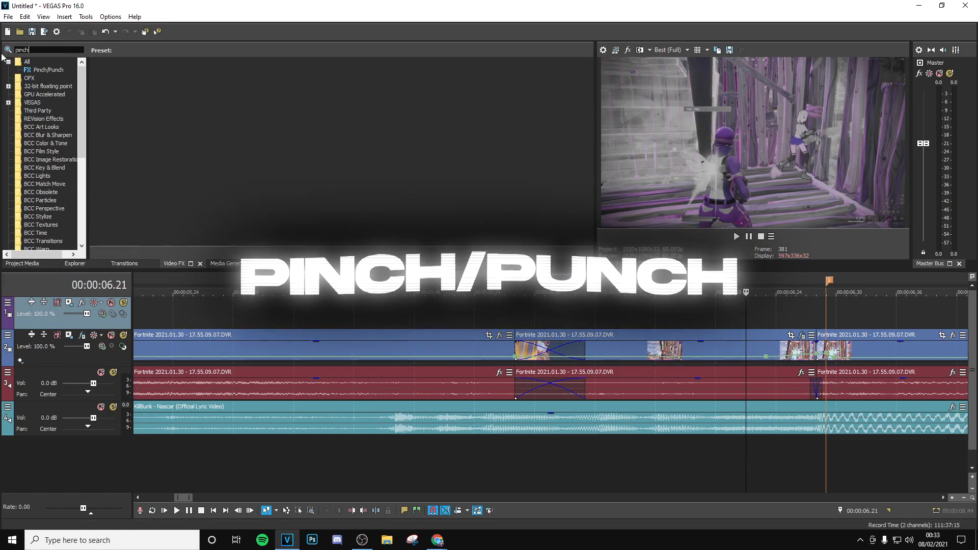
pyautogui.click(48, 71)
pyautogui.moveTo(296, 79); pyautogui.dragTo(653, 351)
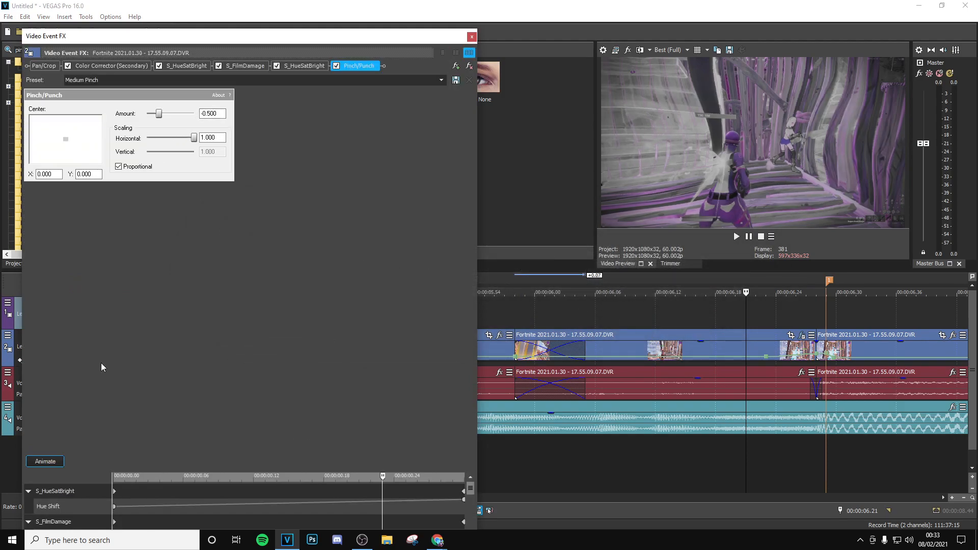
# - Set the Pinch/Punch Amount to 0 and add a keyframe to its animation lane near the section's end
pyautogui.moveTo(220, 114); pyautogui.dragTo(152, 125)
pyautogui.write('0')
pyautogui.press('Return')
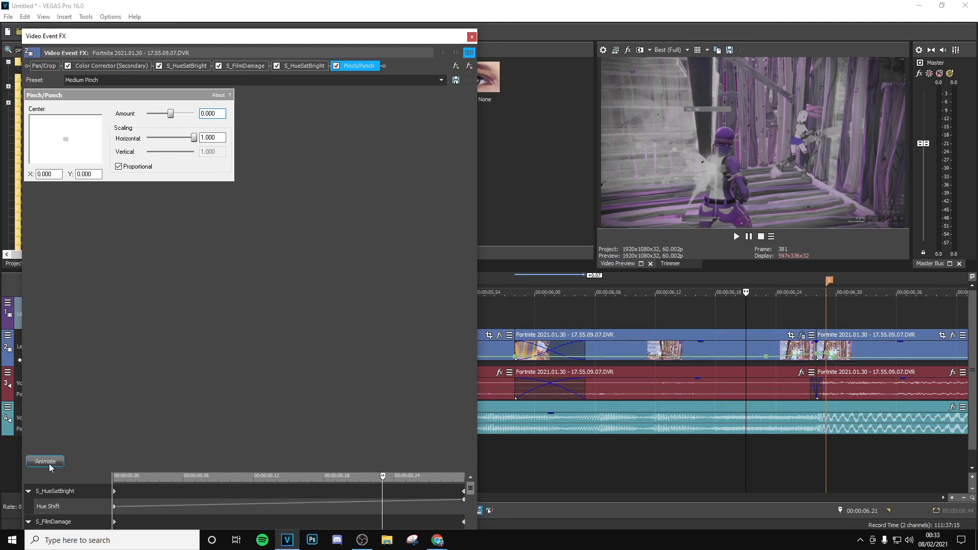
pyautogui.click(46, 462)
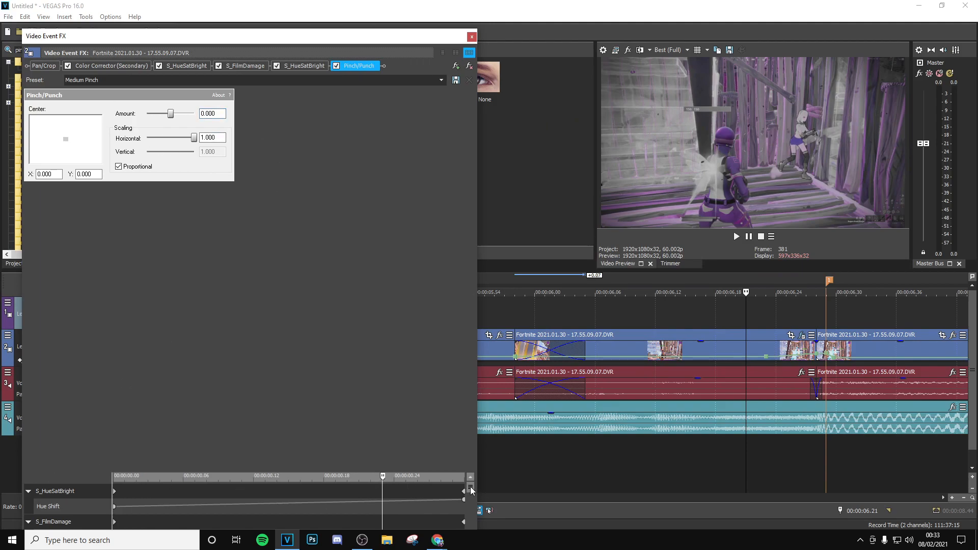
pyautogui.moveTo(472, 490); pyautogui.dragTo(472, 523)
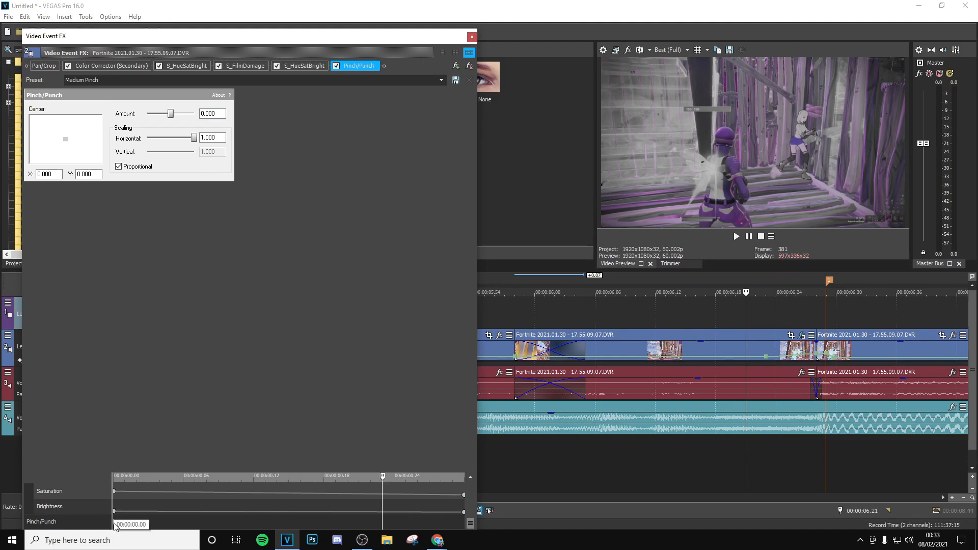
pyautogui.click(129, 525)
pyautogui.doubleClick(406, 521)
# - Move the Pinch/Punch keyframe to project time 00:00:06.21, a few frames before the section's end
pyautogui.moveTo(384, 477); pyautogui.dragTo(518, 487)
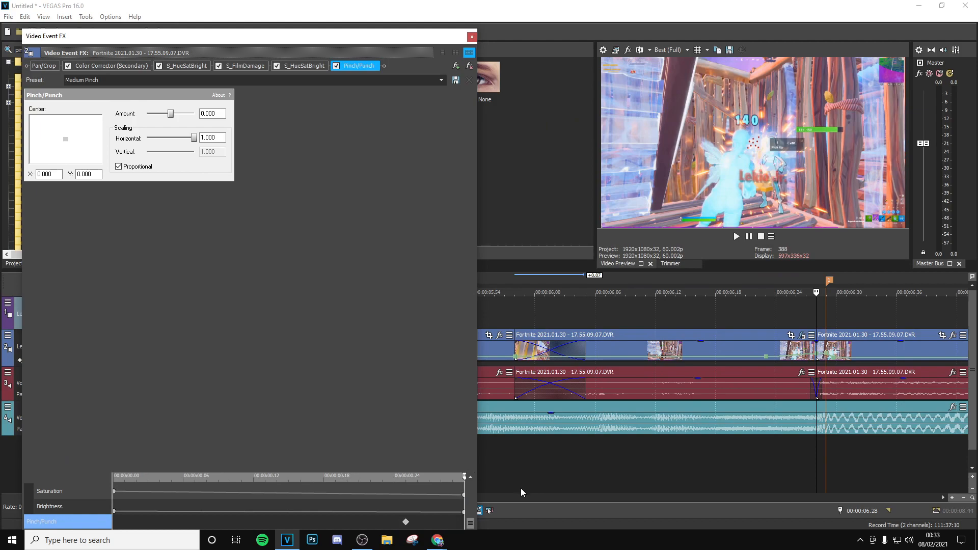
pyautogui.press('Left')
pyautogui.press('Left')
pyautogui.press('Left')
pyautogui.press('Left')
pyautogui.press('Left')
pyautogui.press('Left')
pyautogui.press('Left')
pyautogui.press('Left')
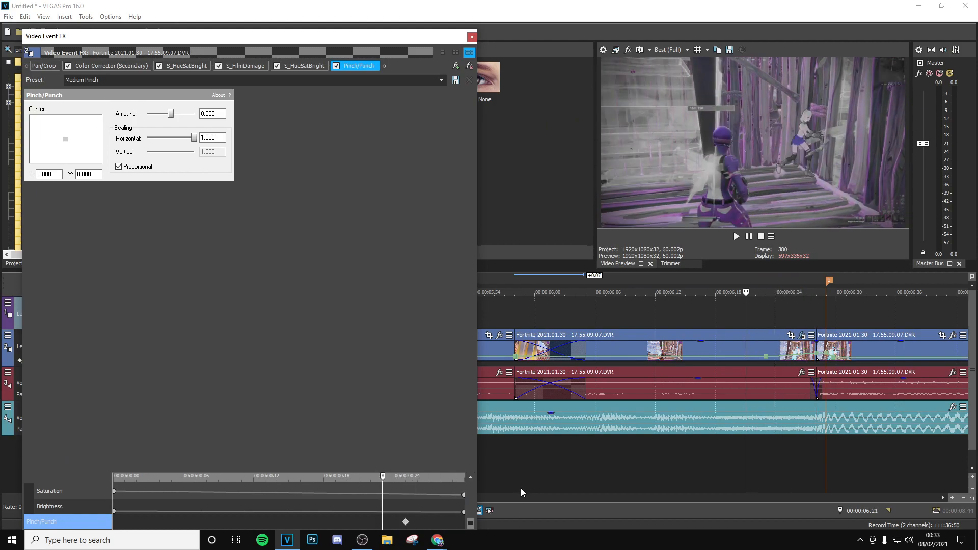
pyautogui.moveTo(406, 522); pyautogui.dragTo(383, 521)
pyautogui.click(383, 513)
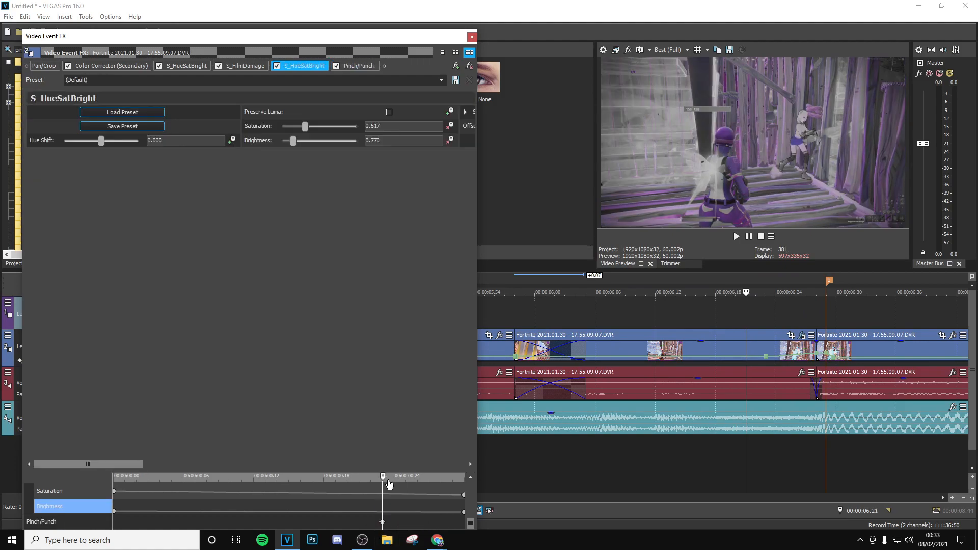
# - Animate the Pinch/Punch Amount to a negative value at the section's end and play back the final frames
pyautogui.moveTo(384, 480); pyautogui.dragTo(464, 482)
pyautogui.click(362, 67)
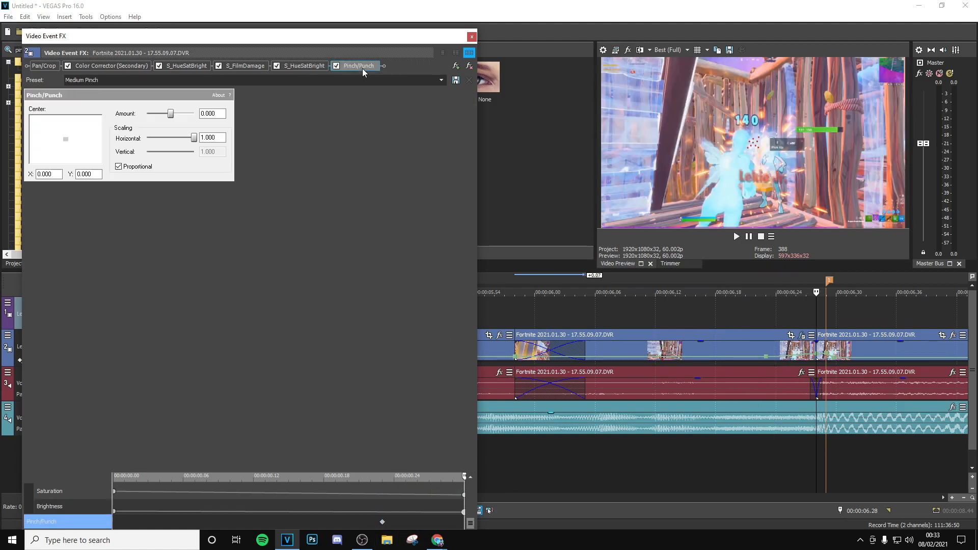
pyautogui.moveTo(218, 114); pyautogui.dragTo(24, 102)
pyautogui.write('-0')
pyautogui.click(472, 36)
pyautogui.click(755, 324)
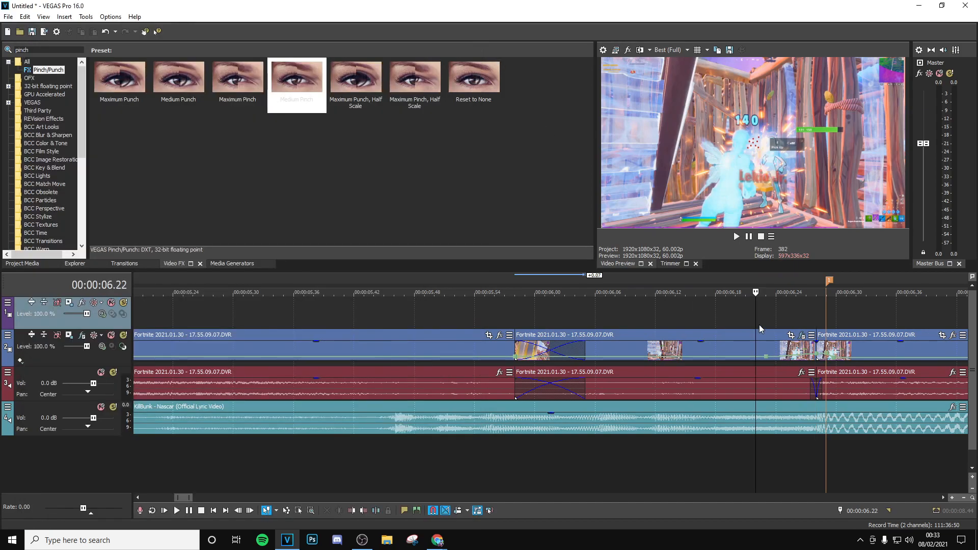
pyautogui.press('space')
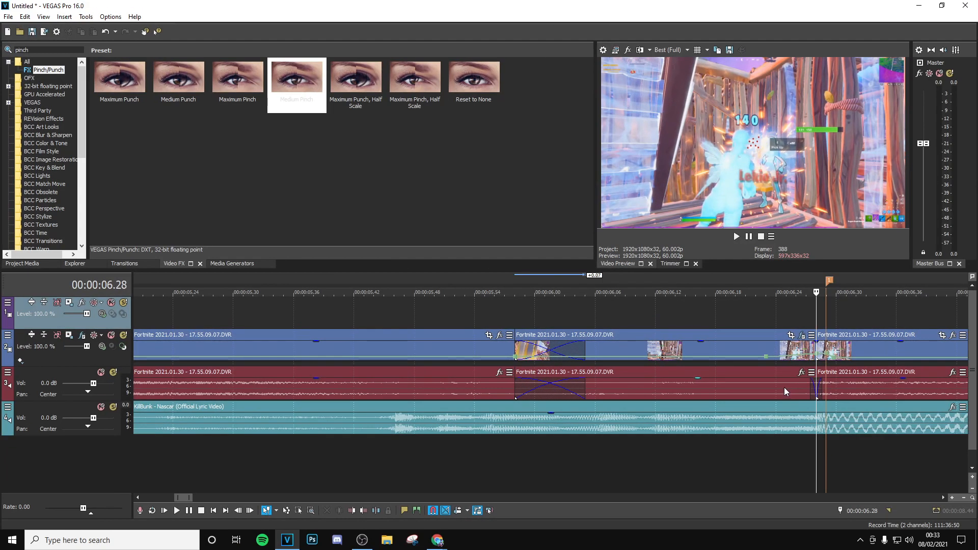
# - Search the video effects for "distort" and add S_DistortRGB with the tarodrgbonkill preset to the clip after the drop
pyautogui.moveTo(34, 51); pyautogui.dragTo(1, 40)
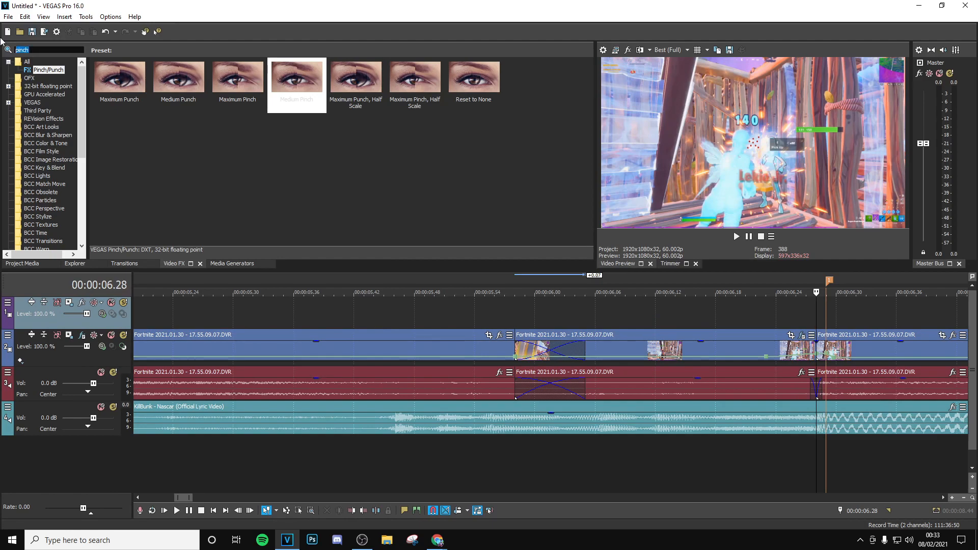
pyautogui.write('distt')
pyautogui.press('BackSpace')
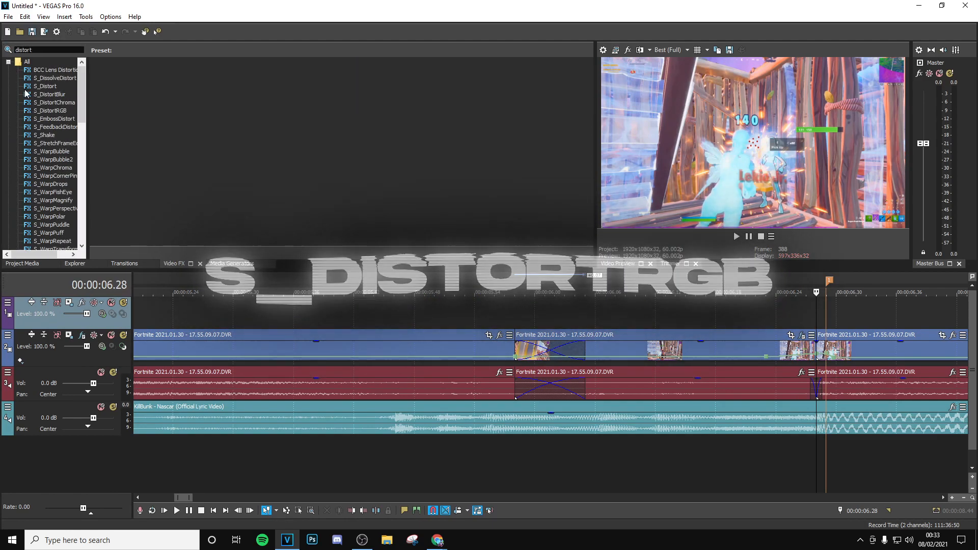
pyautogui.click(60, 110)
pyautogui.moveTo(470, 92); pyautogui.dragTo(802, 267)
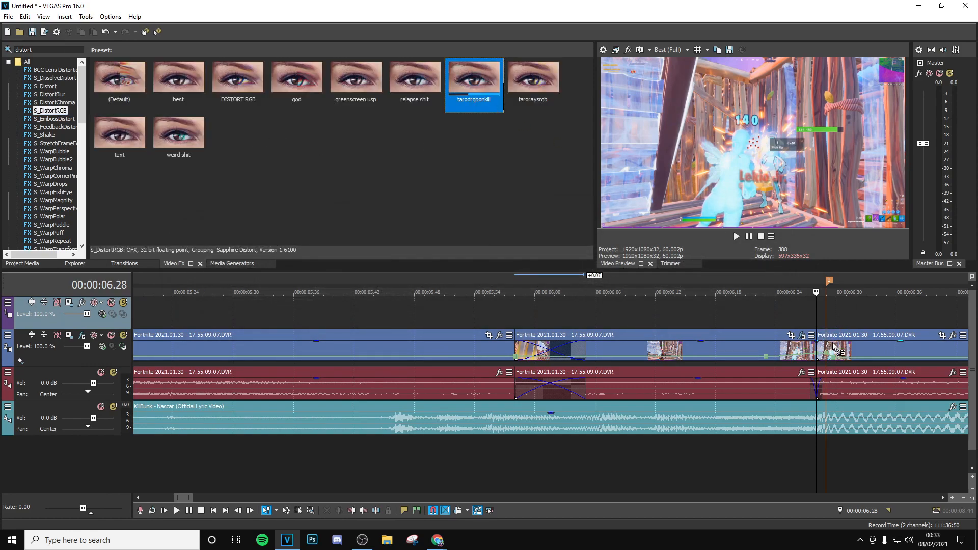
pyautogui.moveTo(862, 357); pyautogui.dragTo(862, 357)
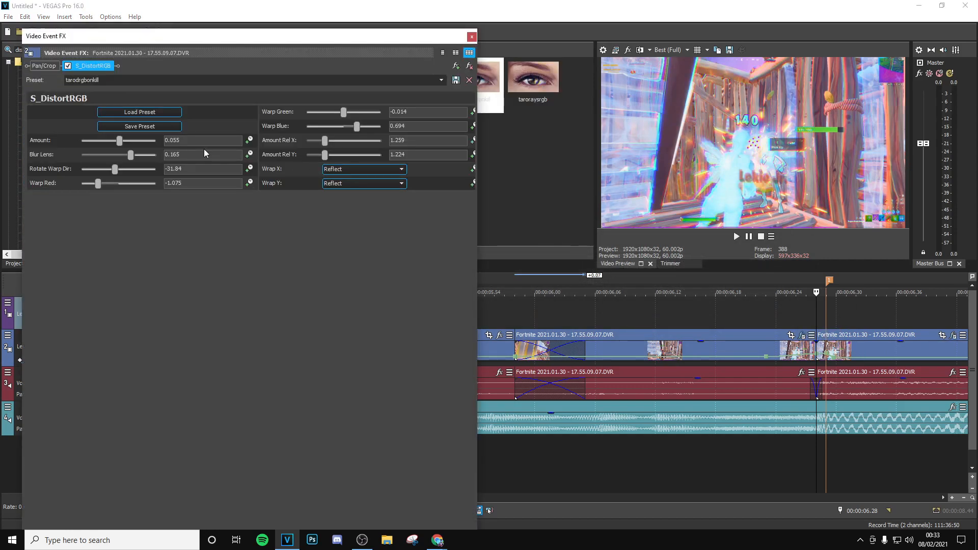
# - Set the S_DistortRGB Amount to 0.2, resize the effect window to show its timeline, and enable animation for Amount
pyautogui.write('0.2')
pyautogui.press('Return')
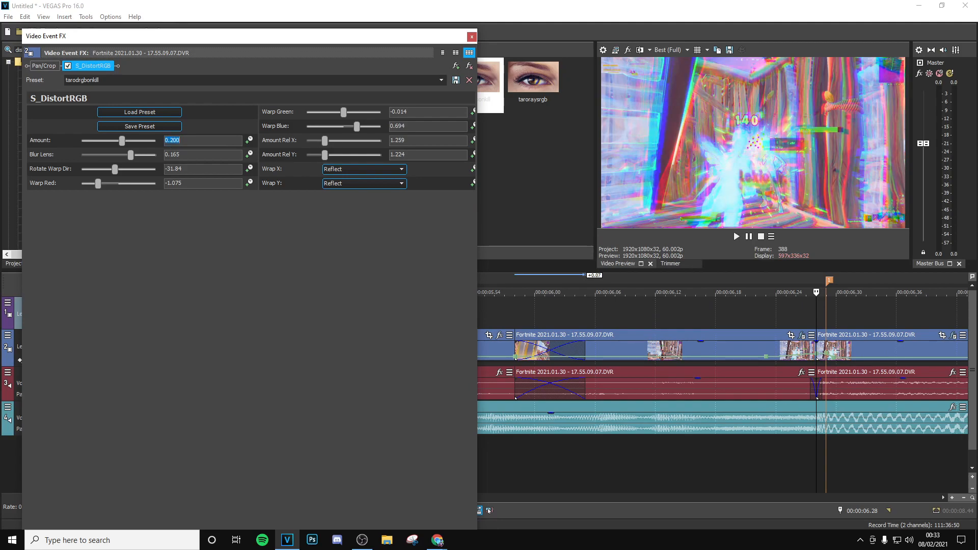
pyautogui.moveTo(272, 38); pyautogui.dragTo(291, 11)
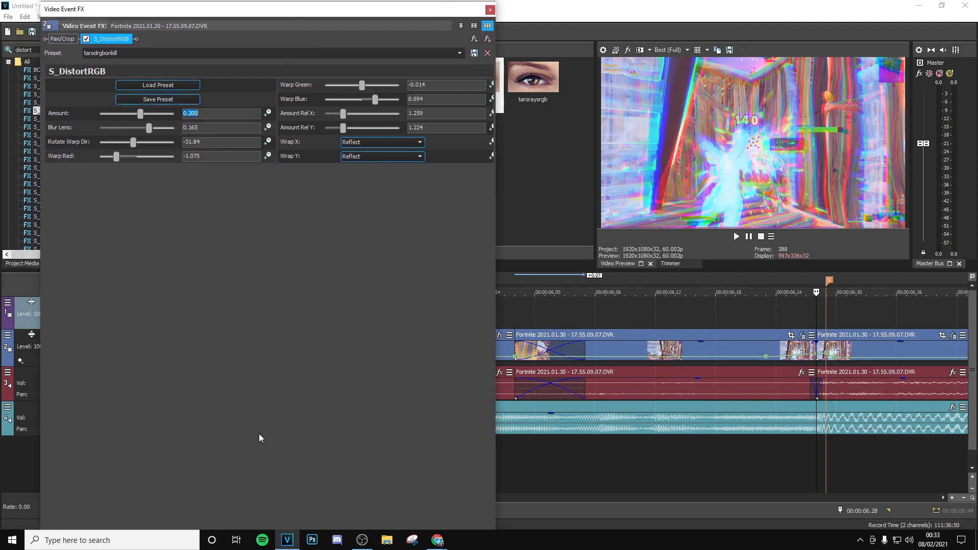
pyautogui.moveTo(397, 10); pyautogui.dragTo(441, 33)
pyautogui.moveTo(197, 399); pyautogui.dragTo(120, 313)
pyautogui.click(311, 135)
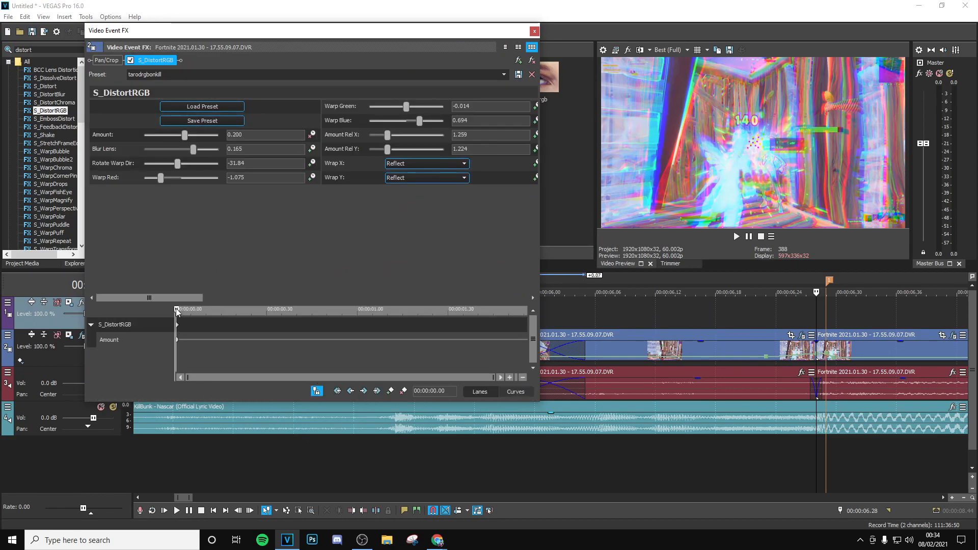
# - Animate the S_DistortRGB Amount to 0 at 00:00:00.24 in the clip and close the effect settings
pyautogui.moveTo(177, 311); pyautogui.dragTo(248, 338)
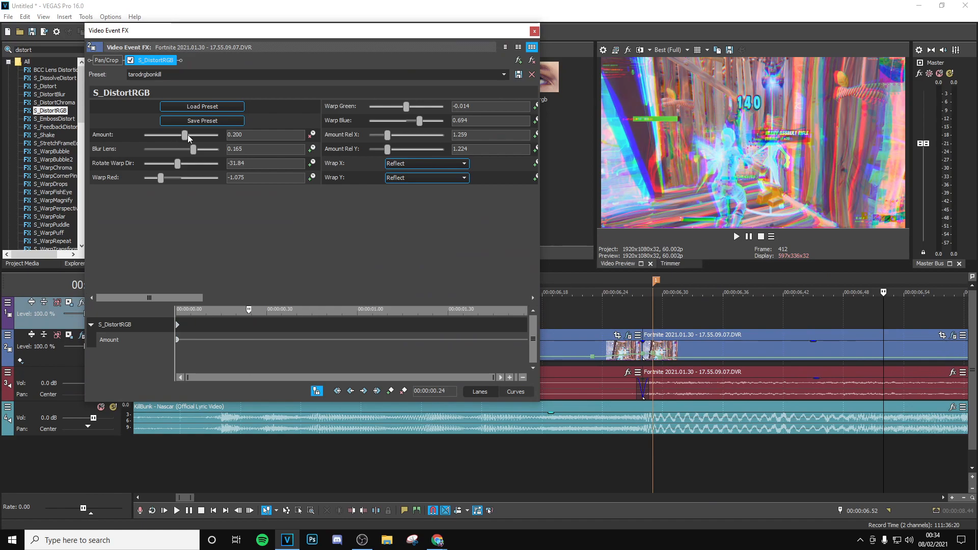
pyautogui.click(188, 134)
pyautogui.write('0')
pyautogui.press('Return')
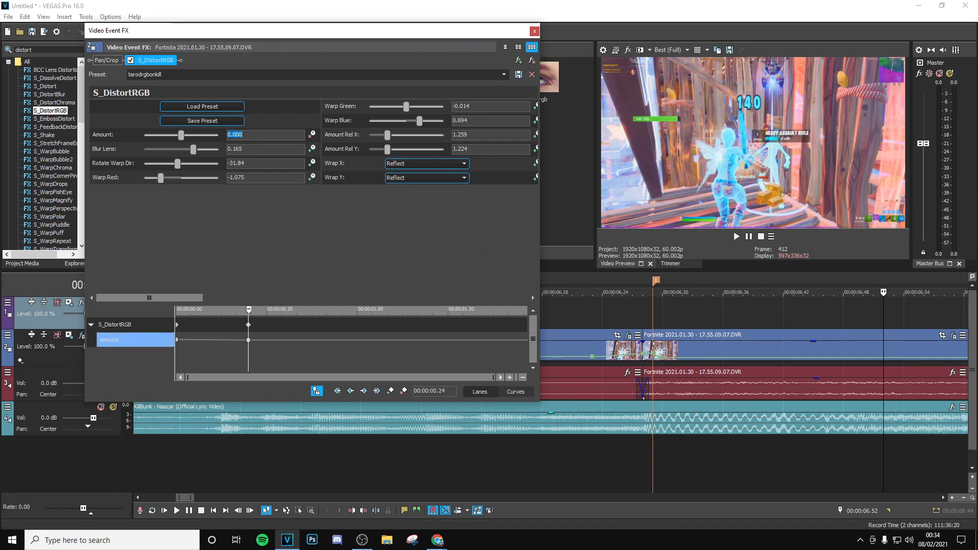
pyautogui.click(534, 31)
# - Search the video effects for "flicker" and add S_Flicker with the taroflicker preset to the clip after the drop
pyautogui.click(643, 321)
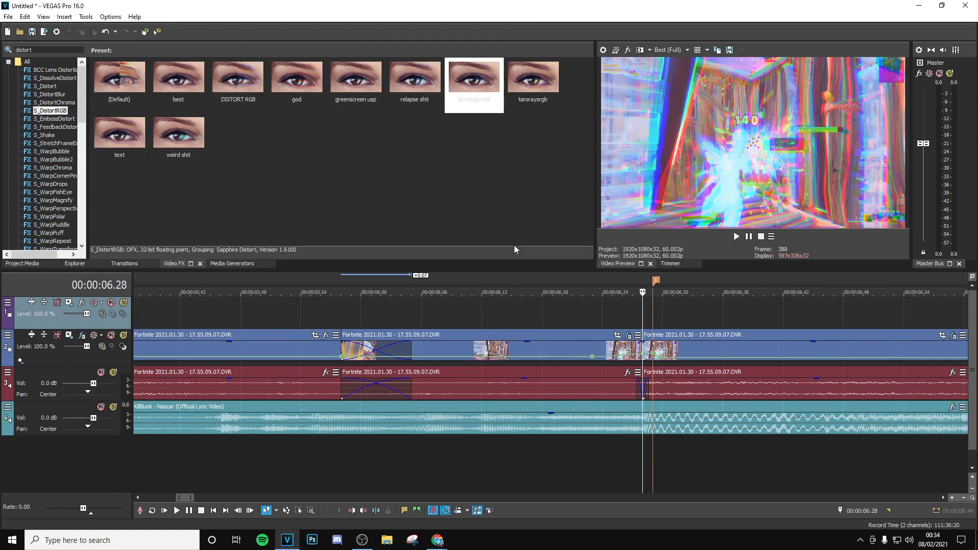
pyautogui.moveTo(37, 50); pyautogui.dragTo(1, 49)
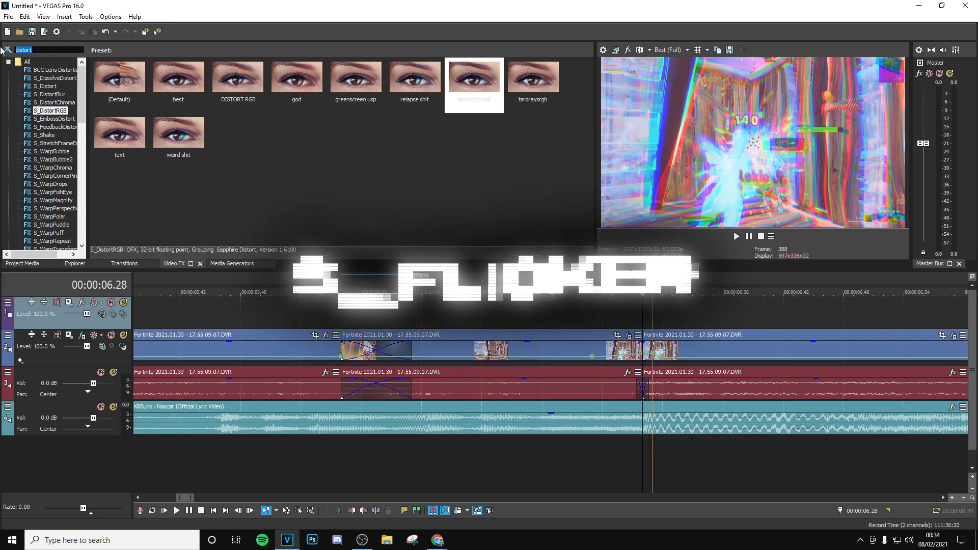
pyautogui.write('flicker')
pyautogui.click(46, 94)
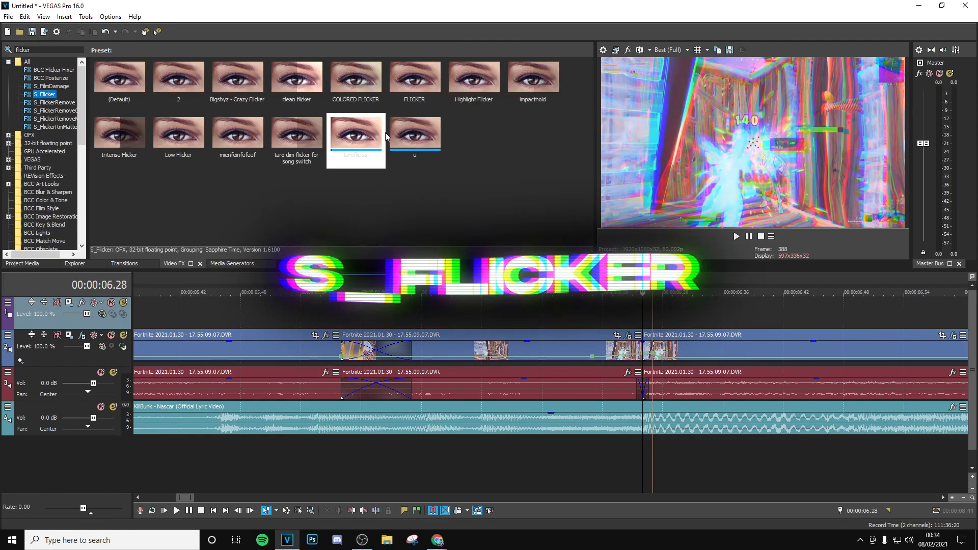
pyautogui.moveTo(360, 146); pyautogui.dragTo(545, 254)
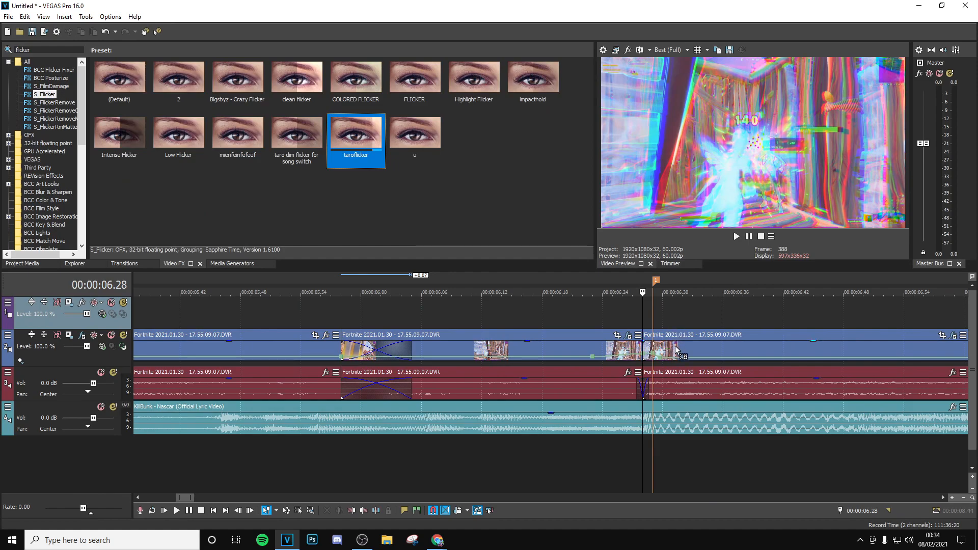
pyautogui.moveTo(674, 349); pyautogui.dragTo(675, 348)
# - Animate the S_Flicker Amplitude down to its minimum at the clip's end and close the effect settings
pyautogui.moveTo(175, 294); pyautogui.dragTo(188, 243)
pyautogui.click(312, 135)
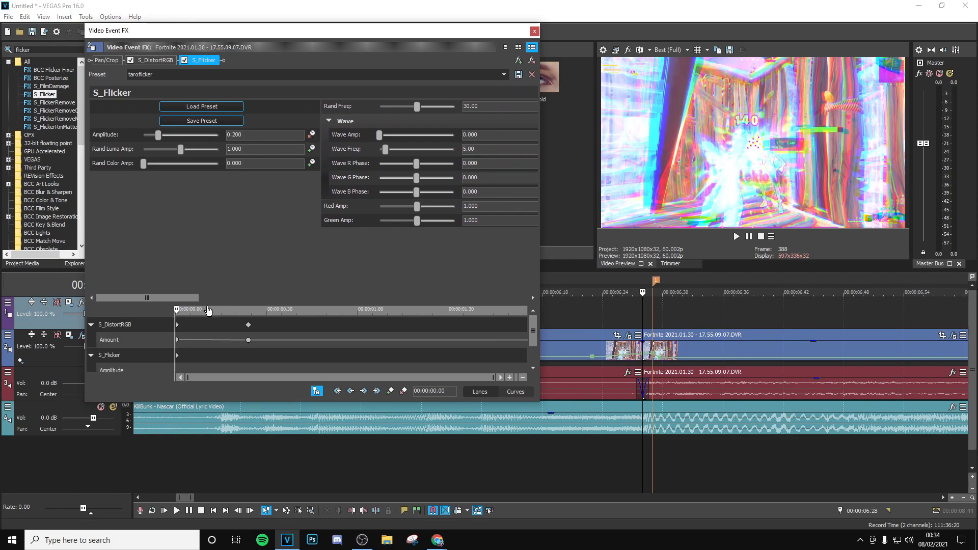
pyautogui.moveTo(178, 309); pyautogui.dragTo(527, 309)
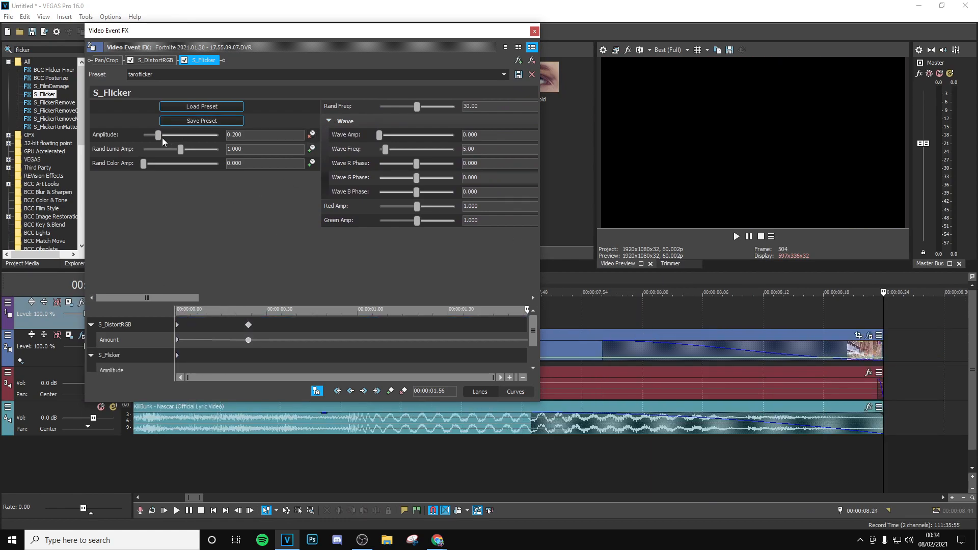
pyautogui.moveTo(158, 135); pyautogui.dragTo(124, 135)
pyautogui.click(534, 32)
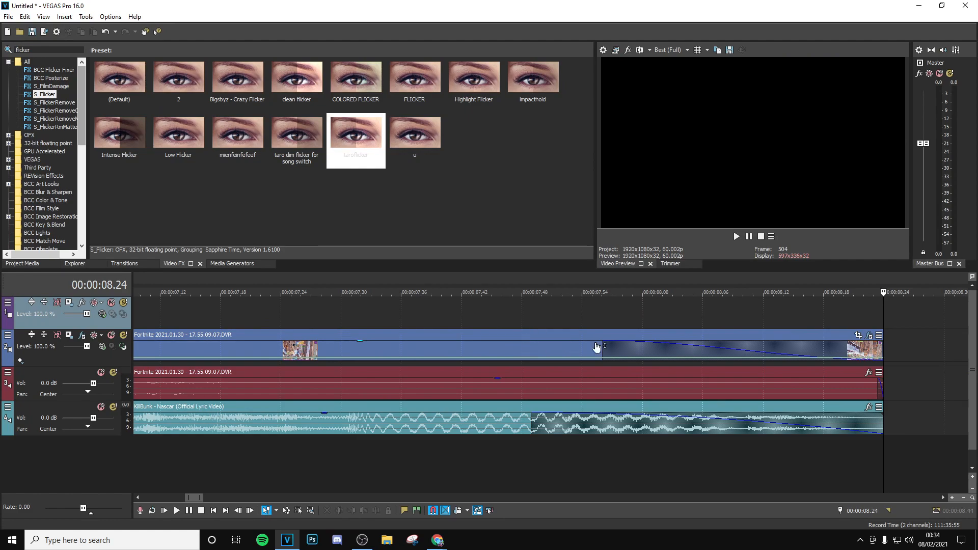
# - Check the flicker fade at several points along the last clip and return to the drop marker
pyautogui.click(542, 315)
pyautogui.scroll(-4, 478, 319)
pyautogui.click(439, 320)
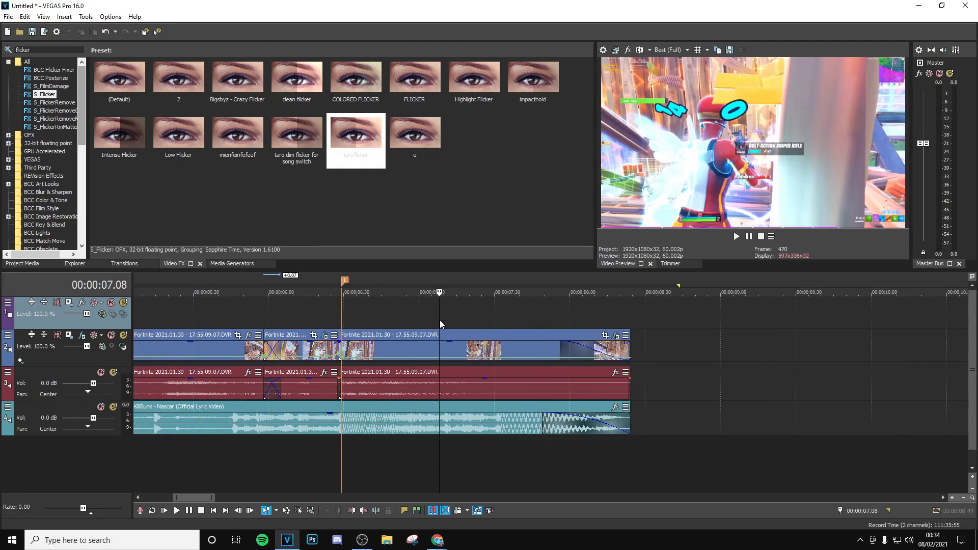
pyautogui.click(506, 322)
pyautogui.click(338, 319)
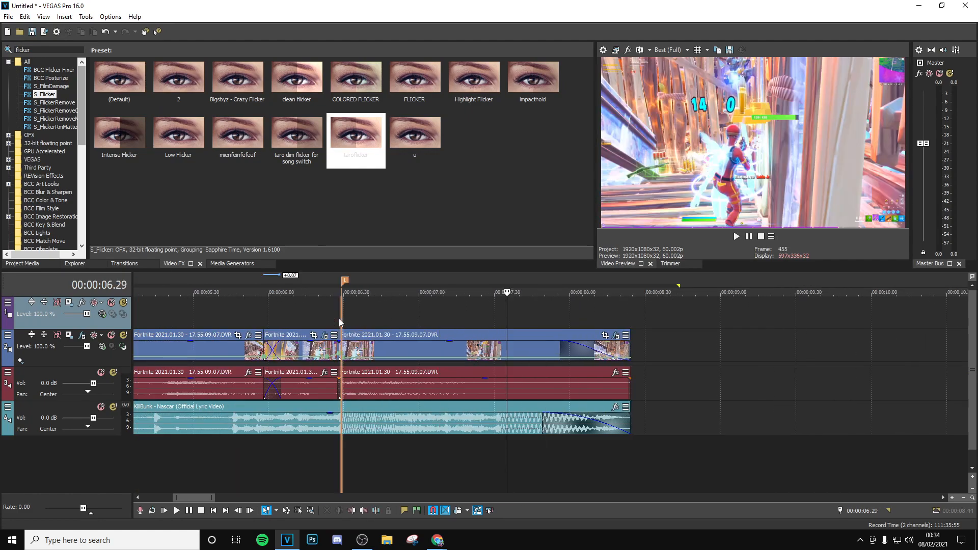
# - Search the video effects for "shake" and add S_Shake with the tarohighlightshake preset to the clip after the drop
pyautogui.moveTo(54, 50); pyautogui.dragTo(2, 52)
pyautogui.write('sh')
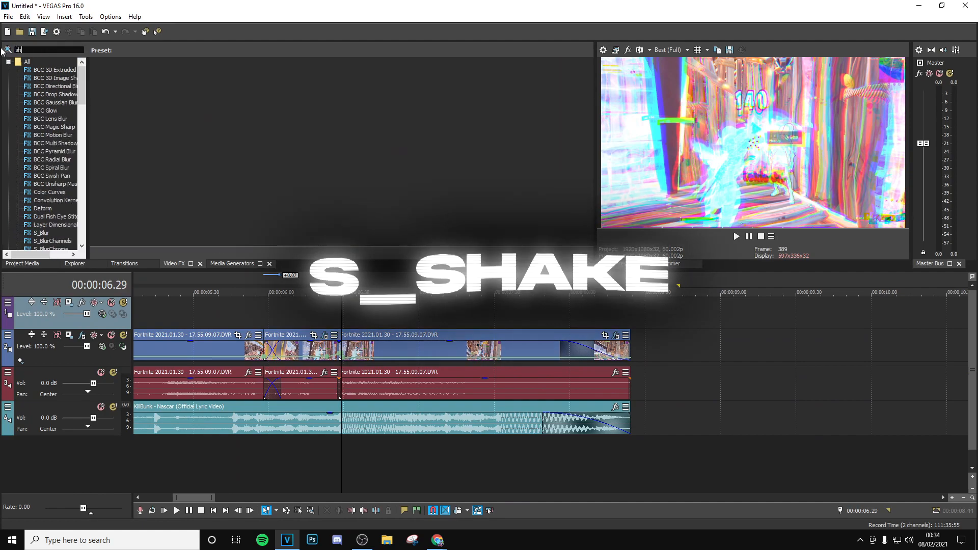
pyautogui.write('ake')
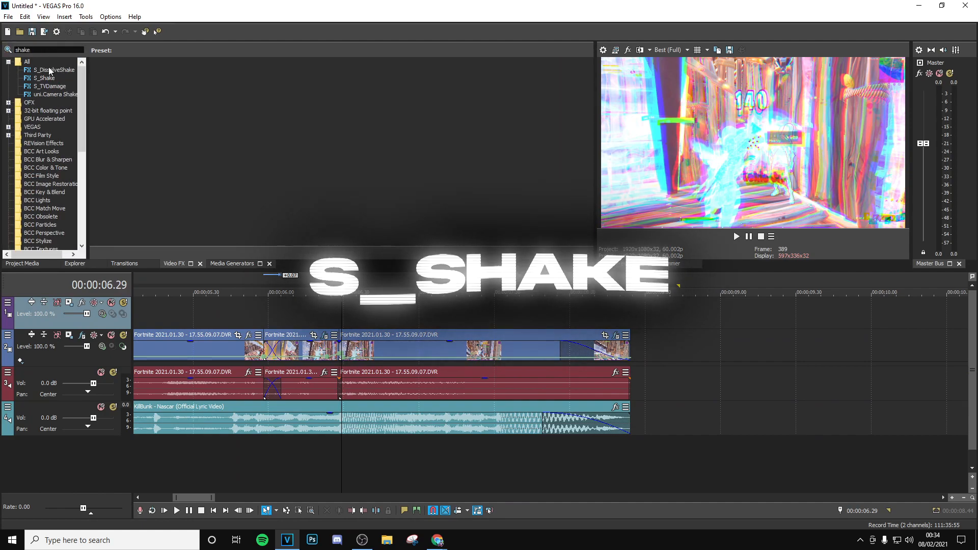
pyautogui.click(44, 78)
pyautogui.scroll(-2, 291, 160)
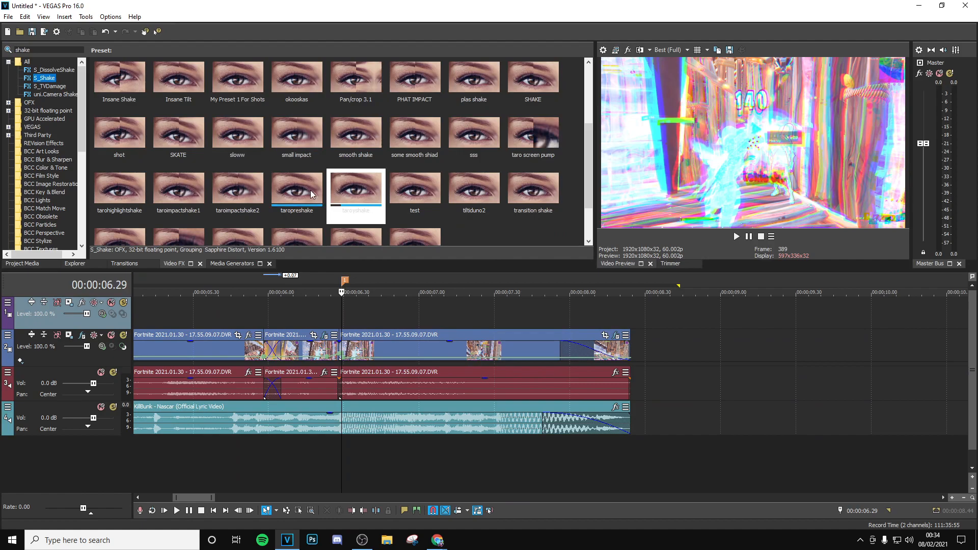
pyautogui.click(296, 196)
pyautogui.click(175, 188)
pyautogui.moveTo(120, 188); pyautogui.dragTo(341, 335)
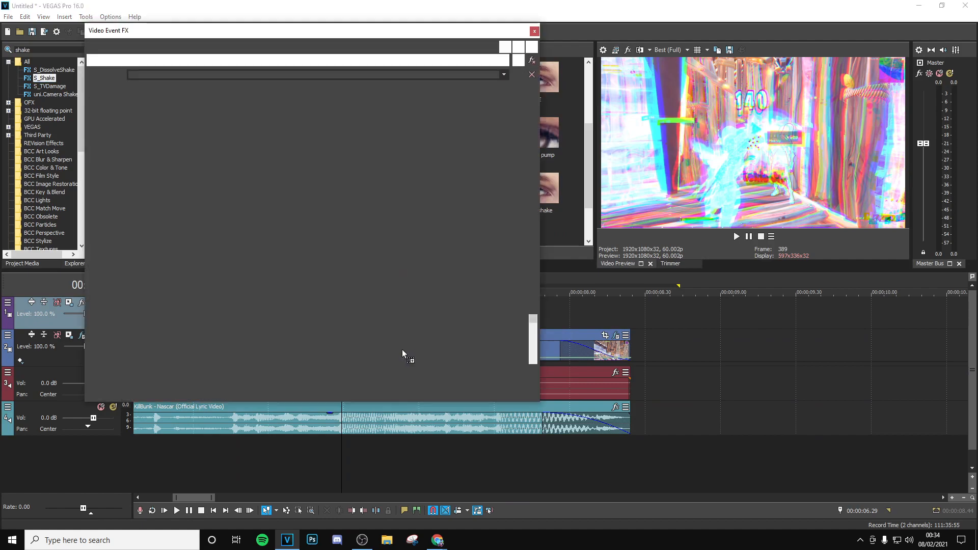
pyautogui.moveTo(179, 309); pyautogui.dragTo(149, 308)
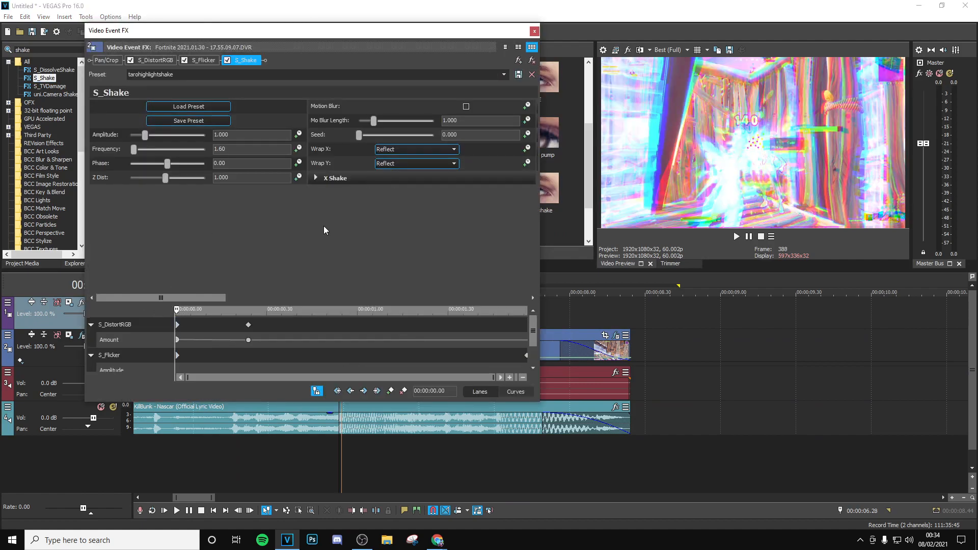
# - Examine the S_Shake settings, including the X, Y, Z and Tilt Shake parameter groups
pyautogui.moveTo(176, 296); pyautogui.dragTo(339, 297)
pyautogui.click(266, 178)
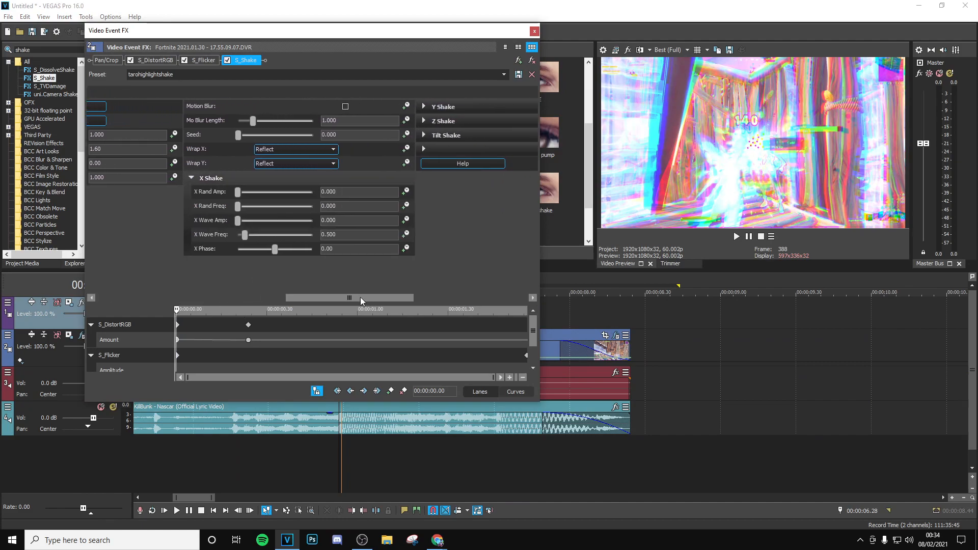
pyautogui.click(413, 109)
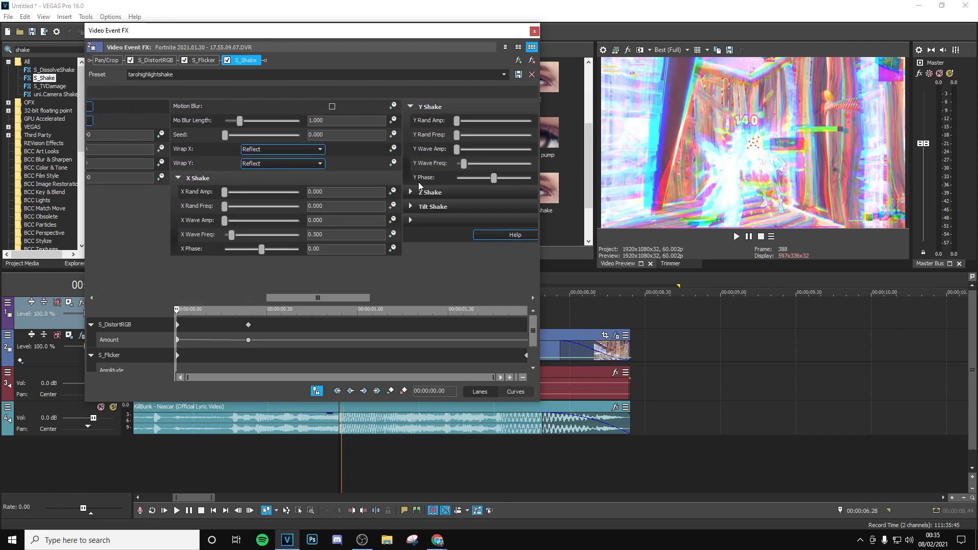
pyautogui.click(415, 220)
pyautogui.click(411, 278)
pyautogui.moveTo(287, 301); pyautogui.dragTo(438, 298)
pyautogui.moveTo(533, 132)
pyautogui.mouseDown()
pyautogui.moveTo(521, 242)
pyautogui.moveTo(526, 125)
pyautogui.mouseUp()
pyautogui.moveTo(448, 297); pyautogui.dragTo(27, 282)
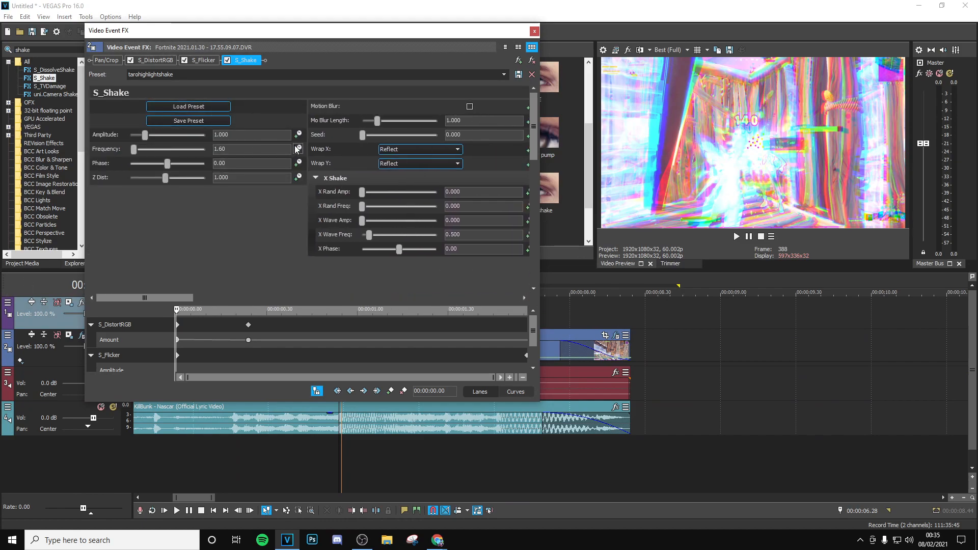
# - Animate the S_Shake Amplitude down to 0 at 00:00:00.59, close the effect settings and play back the clip after the drop
pyautogui.moveTo(185, 311); pyautogui.dragTo(354, 319)
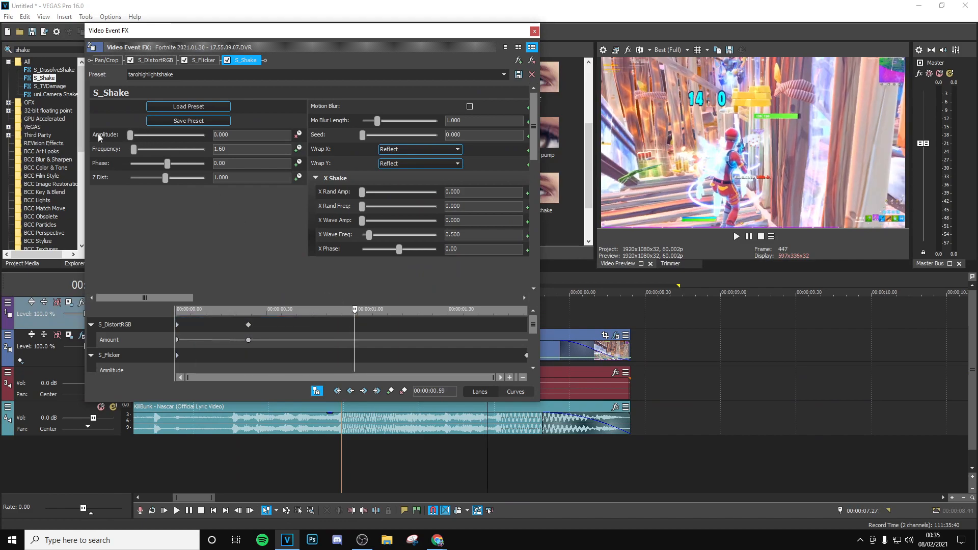
pyautogui.click(534, 30)
pyautogui.click(338, 311)
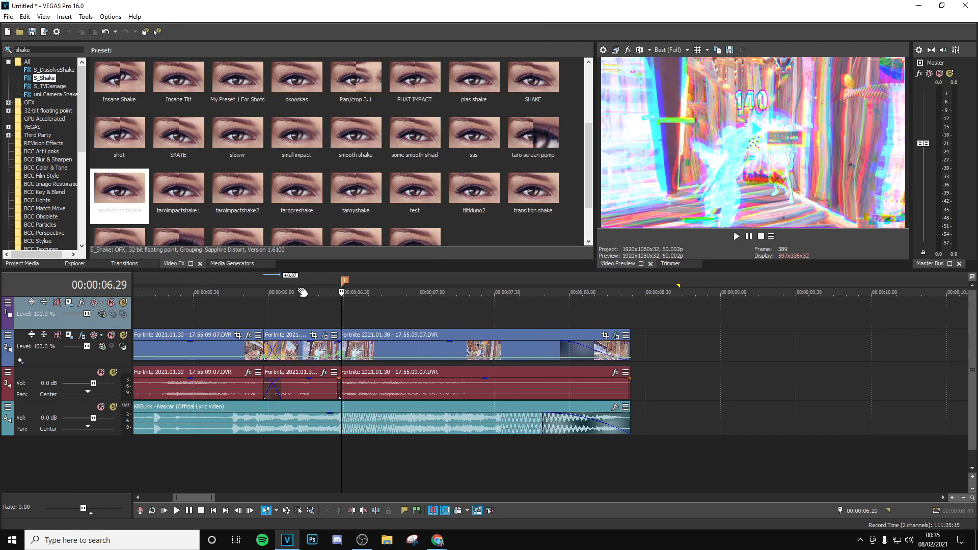
pyautogui.press('space')
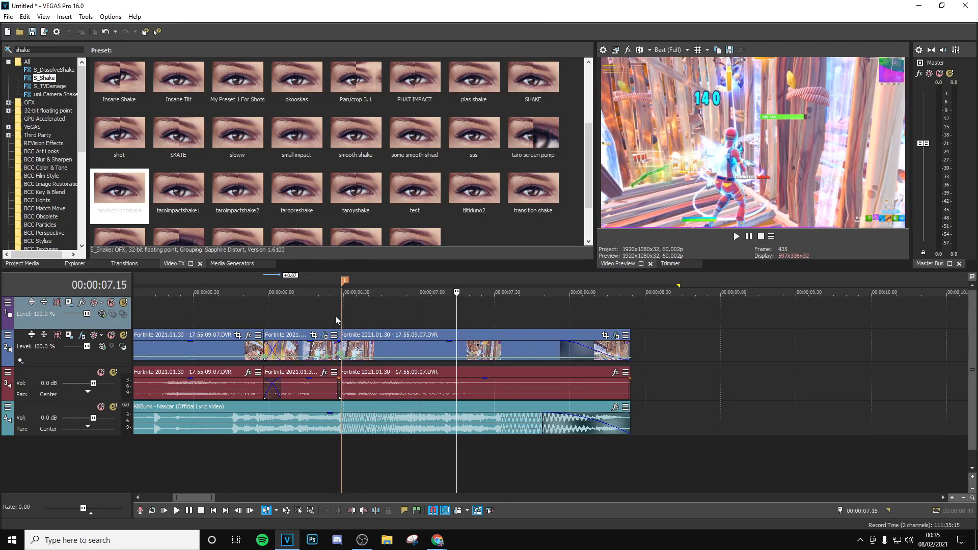
pyautogui.press('space')
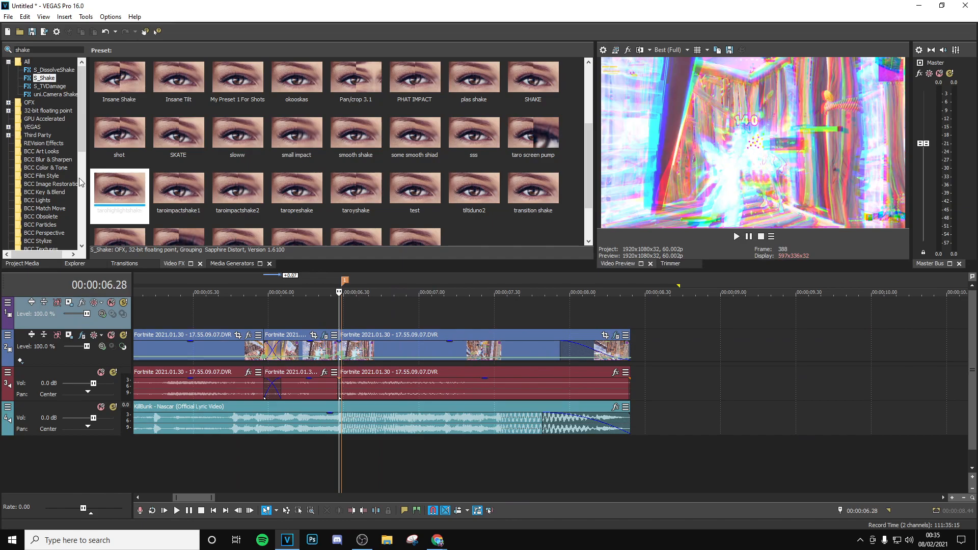
# - Search the video effects for "lens" and add BCC Lens Blur with the BEST EVA preset to the clip after the drop
pyautogui.moveTo(54, 49); pyautogui.dragTo(6, 68)
pyautogui.write('le')
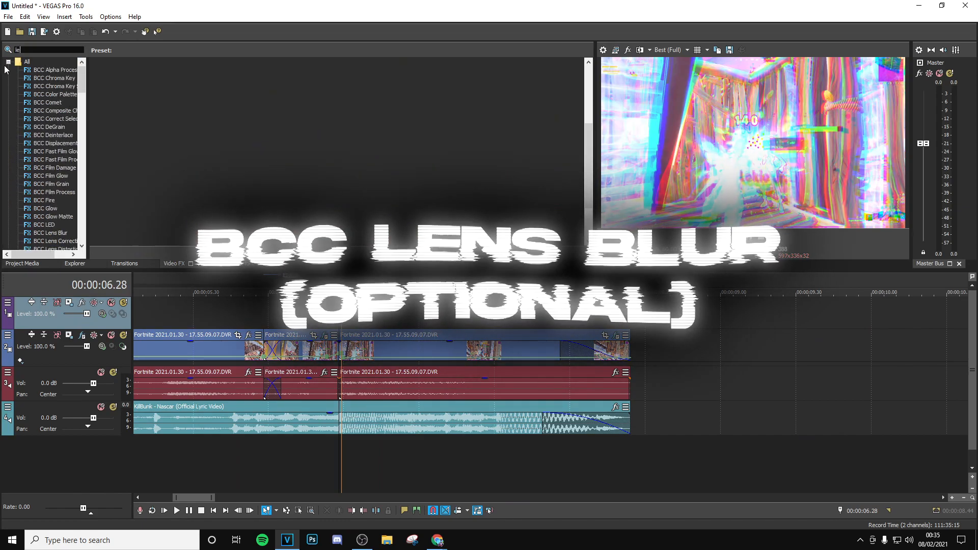
pyautogui.write('ns')
pyautogui.click(45, 70)
pyautogui.moveTo(296, 81); pyautogui.dragTo(476, 355)
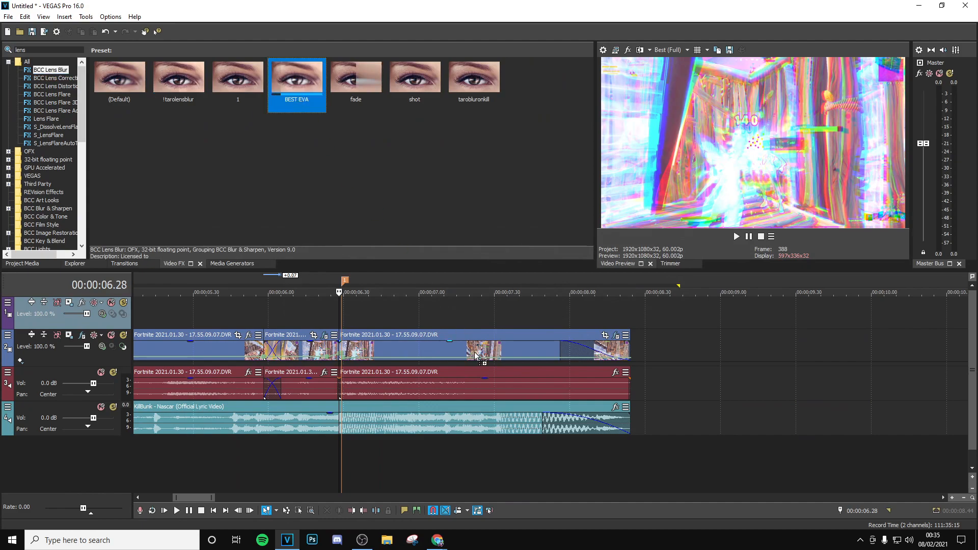
pyautogui.moveTo(411, 341); pyautogui.dragTo(410, 340)
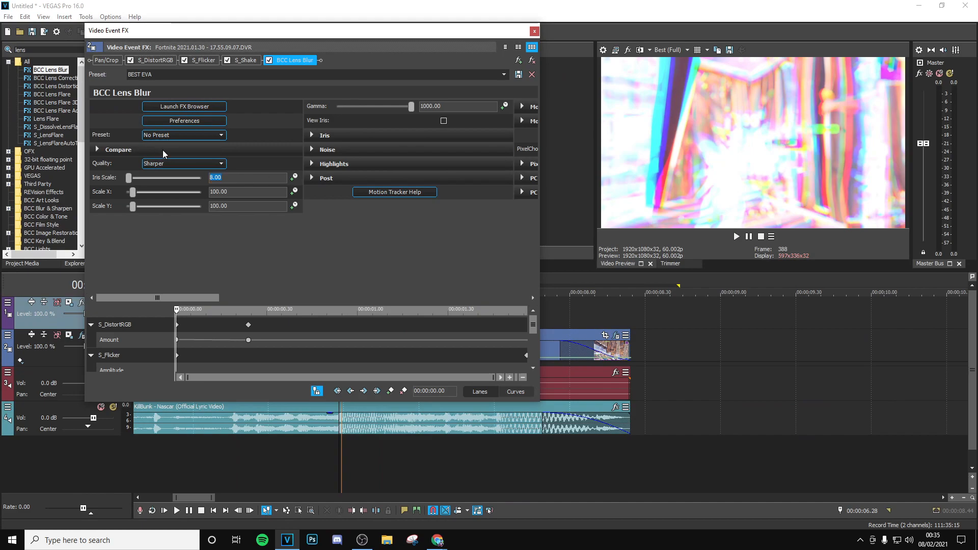
# - Animate the BCC Lens Blur Iris Scale from 3 at the clip's start to 0 at 00:00:00.34 and close the effect settings
pyautogui.write('3')
pyautogui.press('Return')
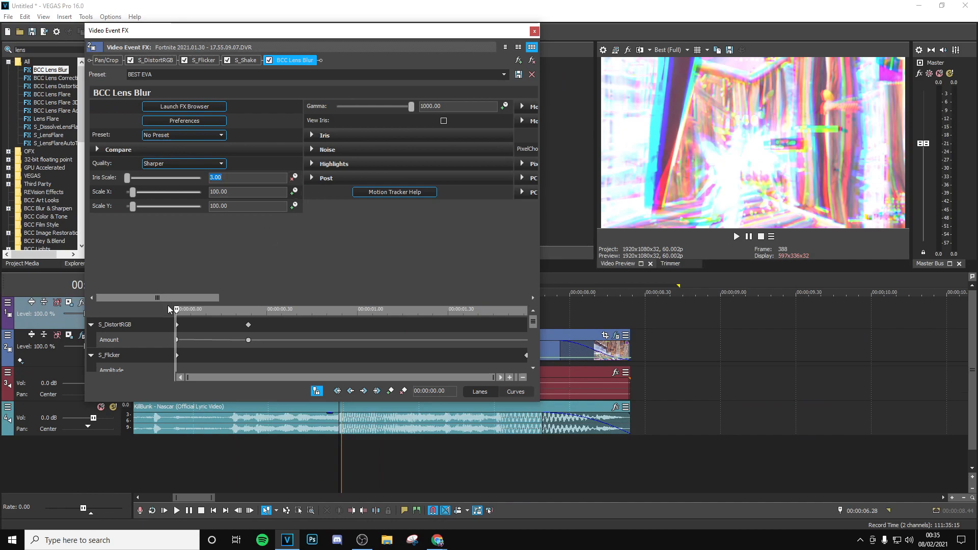
pyautogui.moveTo(177, 313); pyautogui.dragTo(280, 332)
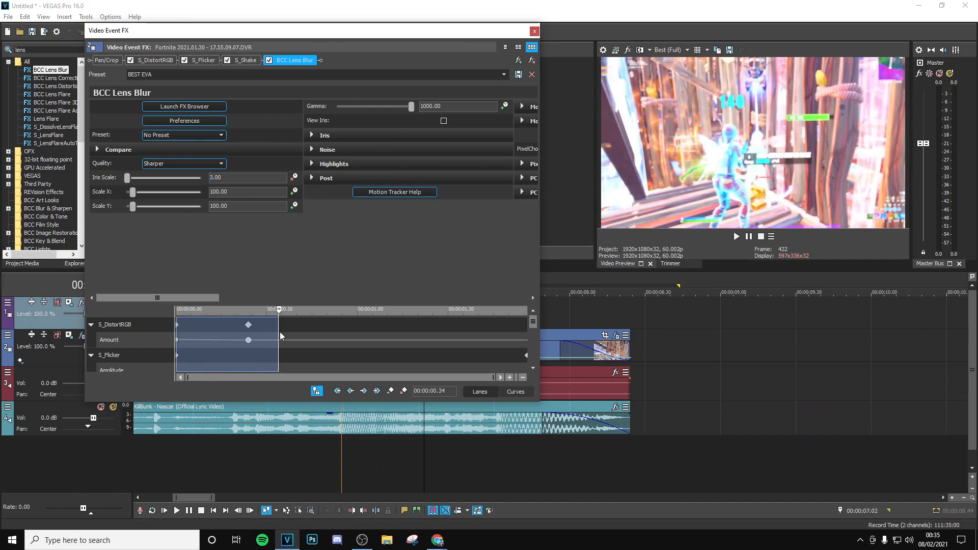
pyautogui.click(280, 332)
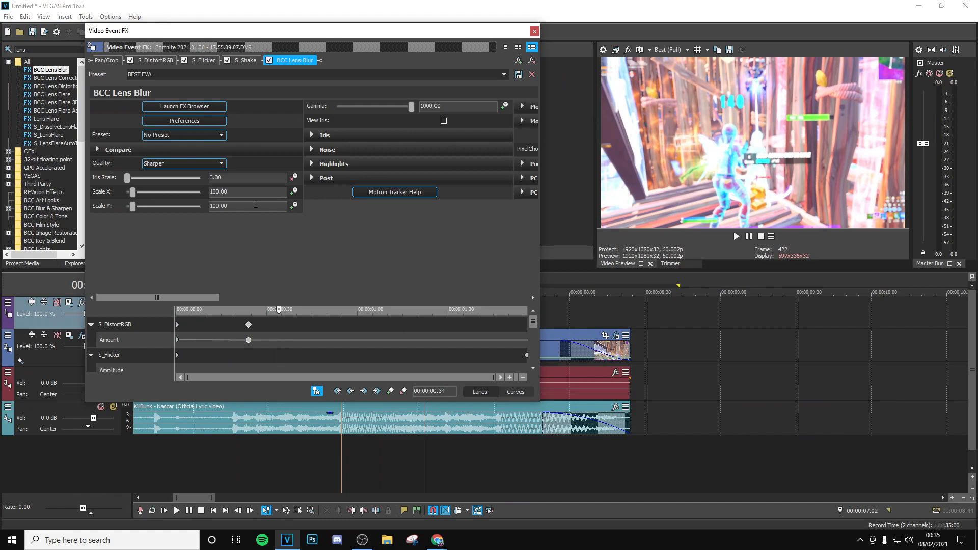
pyautogui.write('0')
pyautogui.press('Return')
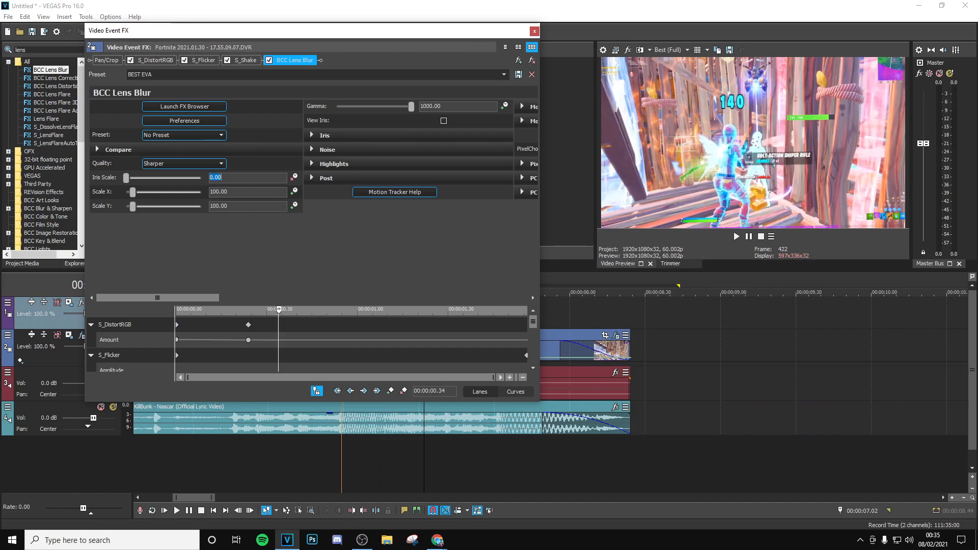
pyautogui.click(534, 31)
# - Play back the timeline from just before the drop to review the new lens blur
pyautogui.click(315, 322)
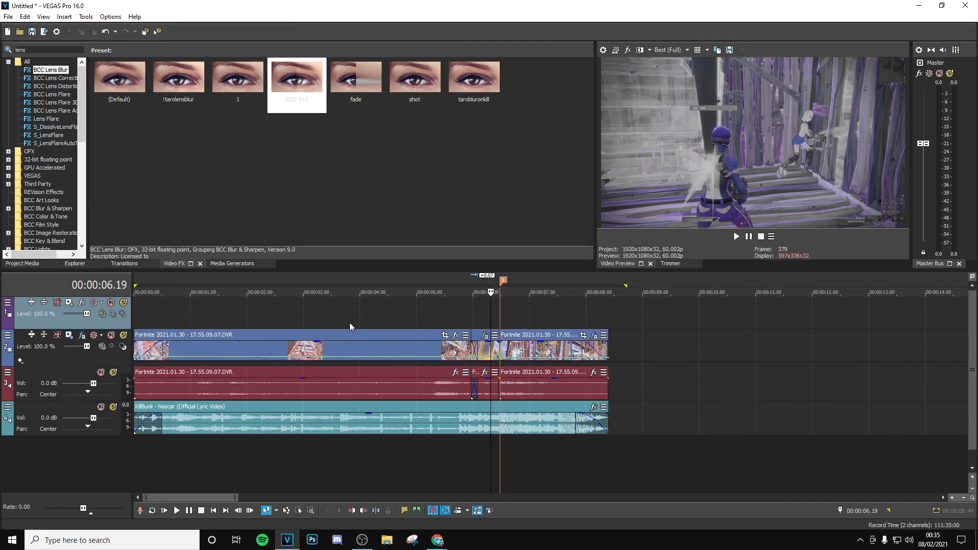
pyautogui.scroll(6, 582, 325)
pyautogui.press('space')
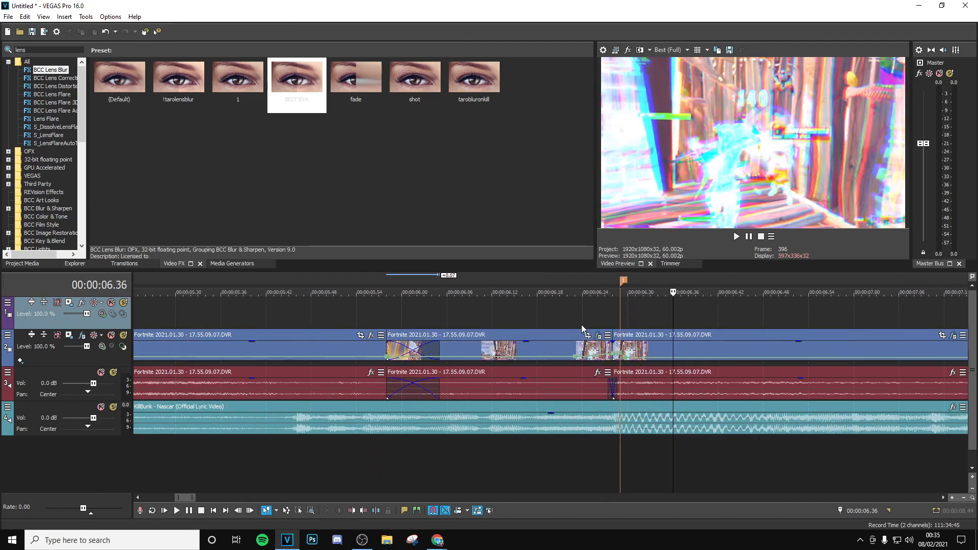
pyautogui.press('Return')
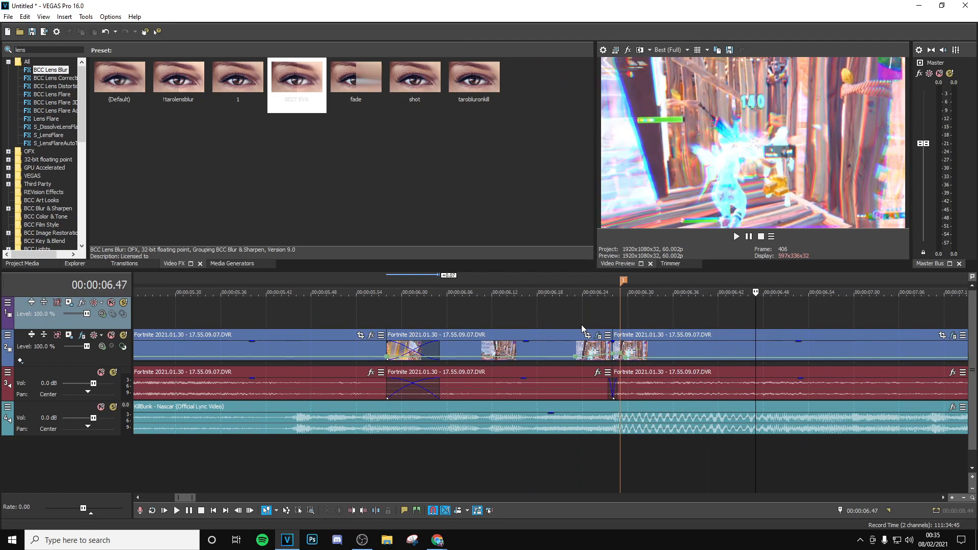
# - Step frame by frame around the drop marker to inspect the combined effects on the last clip
pyautogui.press('Left')
pyautogui.press('Left')
pyautogui.press('Left')
pyautogui.press('Left')
pyautogui.press('Left')
pyautogui.press('Left')
pyautogui.press('Left')
pyautogui.press('Left')
pyautogui.press('Left')
pyautogui.press('Left')
pyautogui.press('Left')
pyautogui.press('Left')
pyautogui.press('Left')
pyautogui.press('Left')
pyautogui.press('Left')
pyautogui.press('Left')
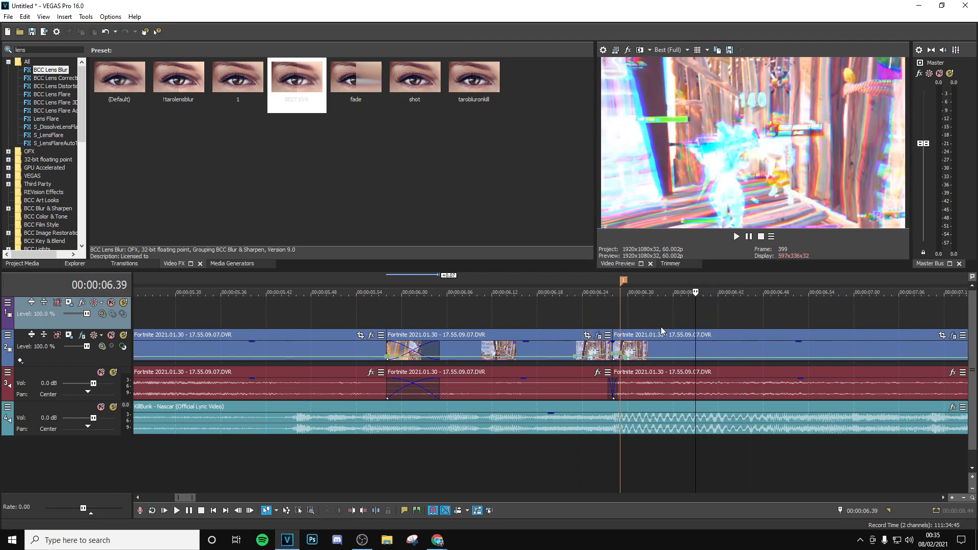
pyautogui.press('Left')
pyautogui.press('Left')
pyautogui.press('Left')
pyautogui.press('Left')
pyautogui.press('Left')
pyautogui.press('Left')
pyautogui.press('Left')
pyautogui.press('Left')
pyautogui.press('Left')
pyautogui.press('Left')
pyautogui.press('Left')
pyautogui.press('Left')
pyautogui.press('Left')
pyautogui.press('Left')
pyautogui.press('Left')
pyautogui.press('Left')
pyautogui.press('Left')
pyautogui.press('Left')
pyautogui.press('Left')
pyautogui.press('Left')
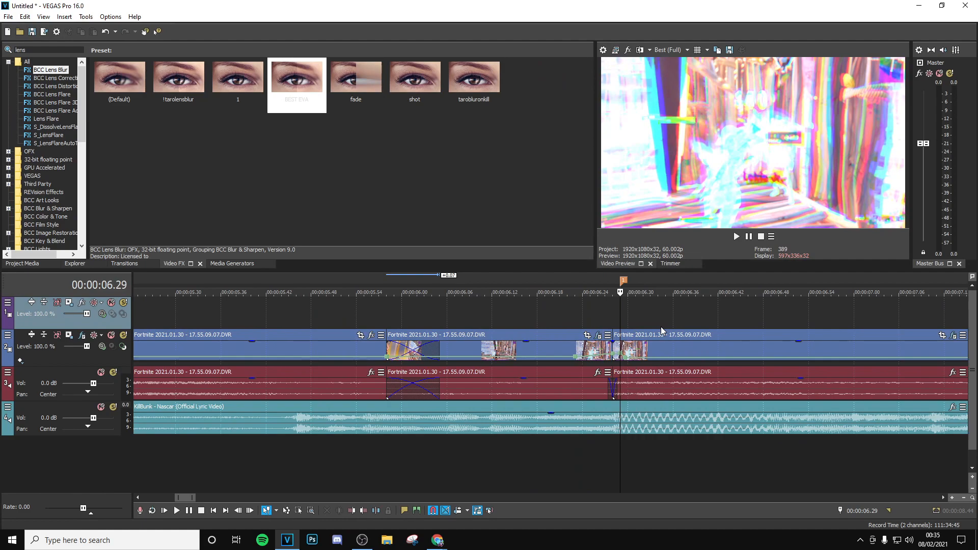
pyautogui.press('Right')
pyautogui.press('Right')
pyautogui.press('Right')
pyautogui.press('Right')
pyautogui.press('Right')
pyautogui.press('Right')
pyautogui.press('Right')
pyautogui.press('Right')
pyautogui.press('Right')
pyautogui.press('Right')
pyautogui.press('Right')
pyautogui.press('Right')
pyautogui.press('Right')
pyautogui.press('Right')
pyautogui.press('Right')
pyautogui.press('Right')
pyautogui.press('Right')
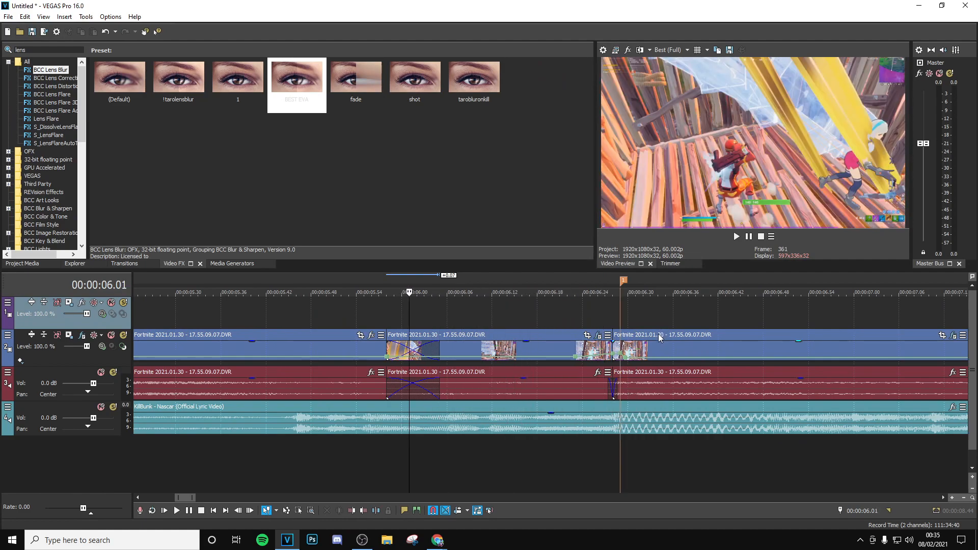
pyautogui.press('Right')
pyautogui.press('Right')
pyautogui.press('Right')
pyautogui.press('Right')
pyautogui.press('Right')
pyautogui.press('Right')
pyautogui.press('Right')
pyautogui.press('Right')
pyautogui.press('Right')
pyautogui.press('Right')
pyautogui.press('Right')
pyautogui.press('Right')
pyautogui.press('Right')
pyautogui.press('Right')
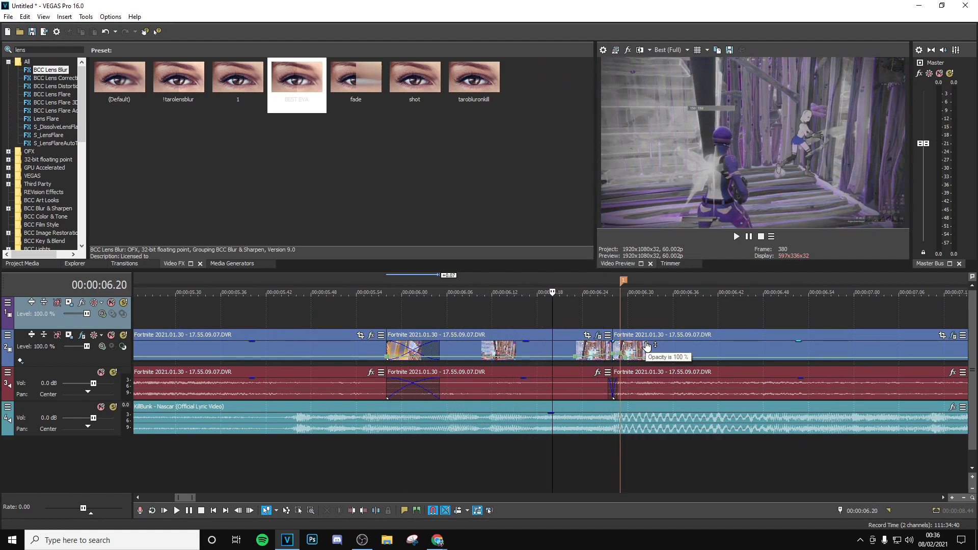
pyautogui.click(516, 321)
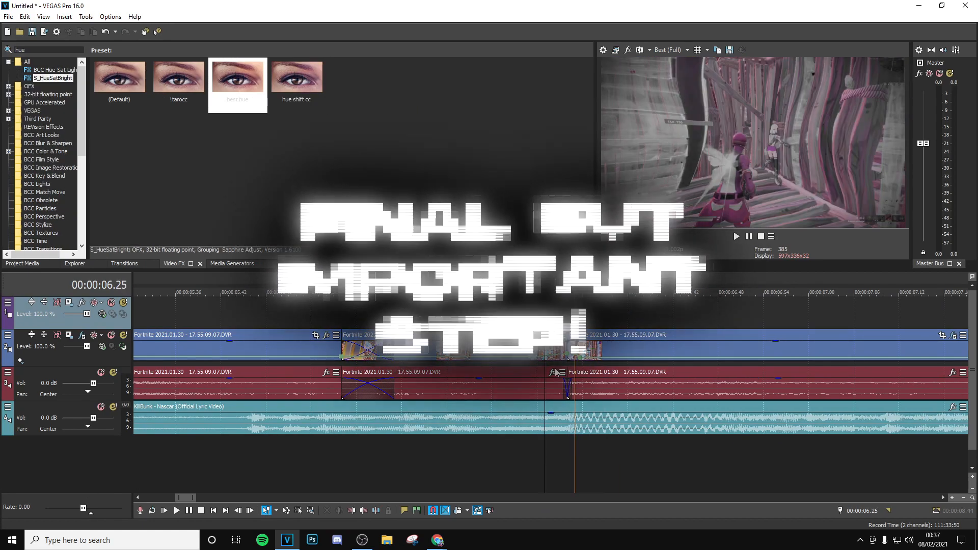
# - Split the song at 00:00:05.58 and 00:00:06.28, matching the start and end of the middle video clip
pyautogui.click(355, 424)
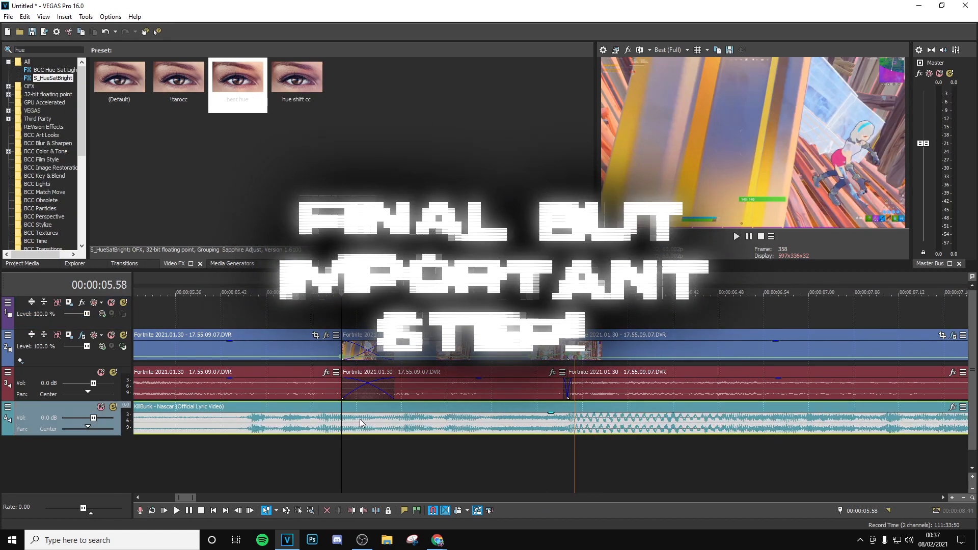
pyautogui.rightClick(359, 425)
pyautogui.click(387, 210)
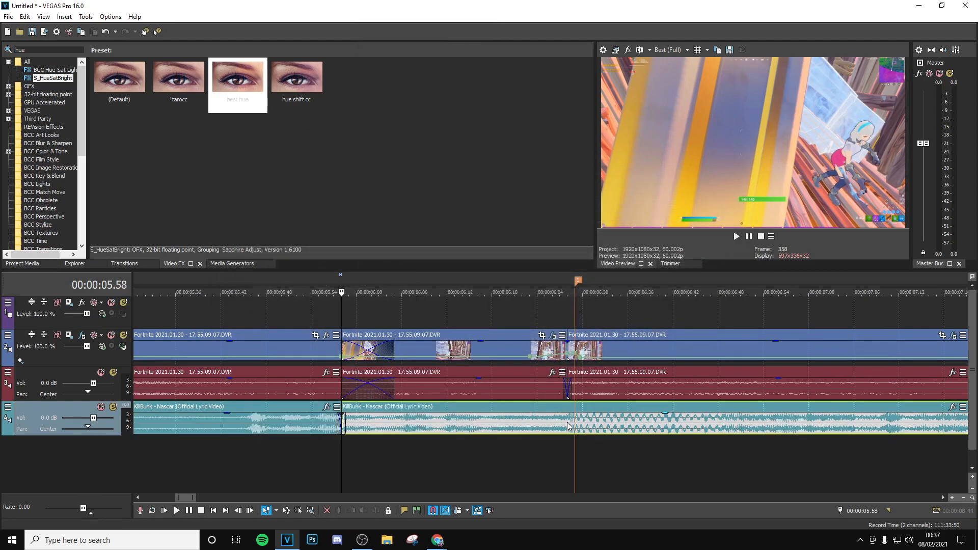
pyautogui.click(565, 424)
pyautogui.scroll(3, 570, 407)
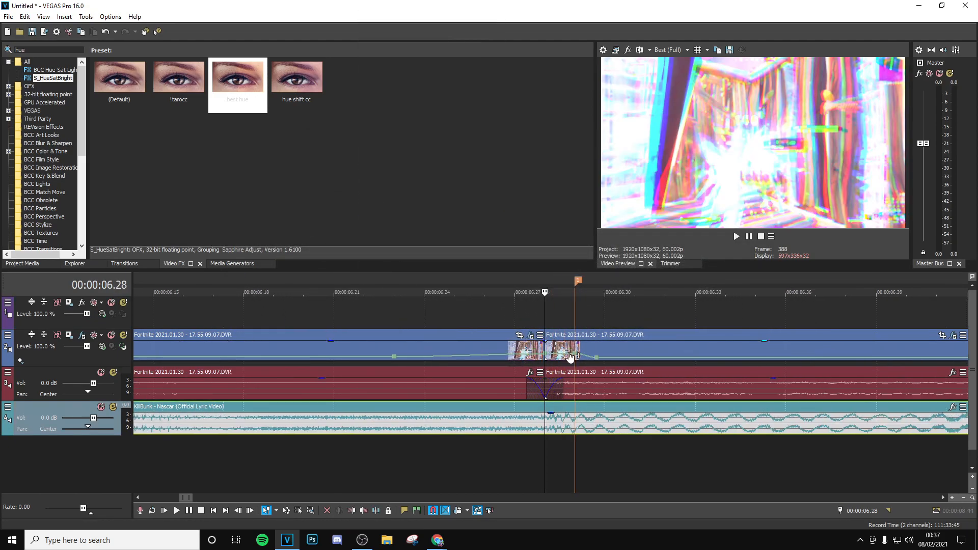
pyautogui.rightClick(562, 427)
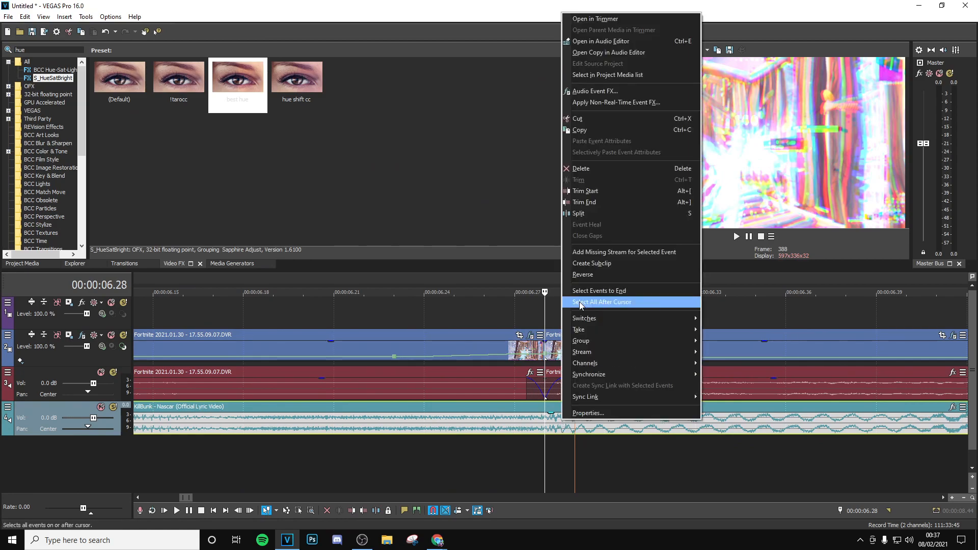
pyautogui.click(586, 214)
# - Extend the end of the first song segment over the middle one to create a 4-frame crossfade
pyautogui.scroll(-3, 302, 363)
pyautogui.click(439, 425)
pyautogui.click(289, 426)
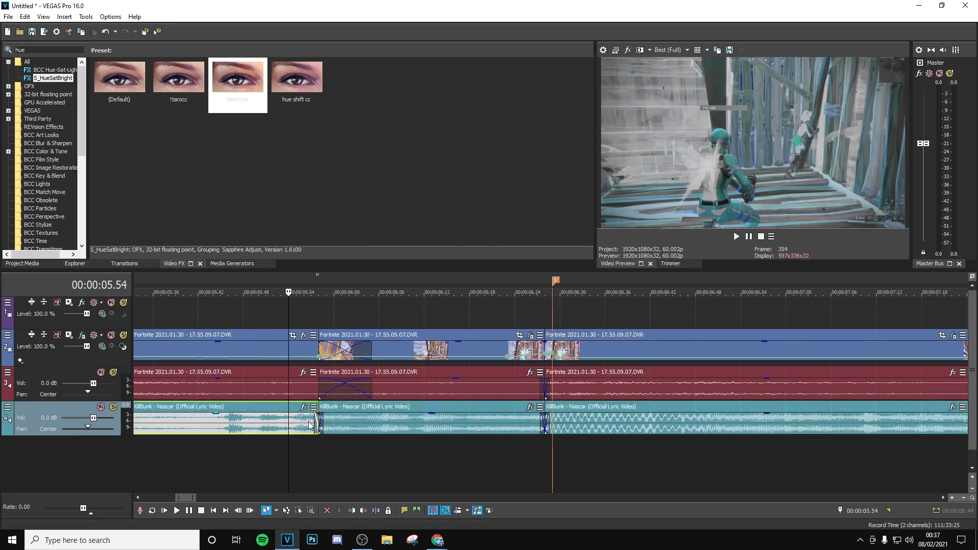
pyautogui.moveTo(317, 419); pyautogui.dragTo(327, 431)
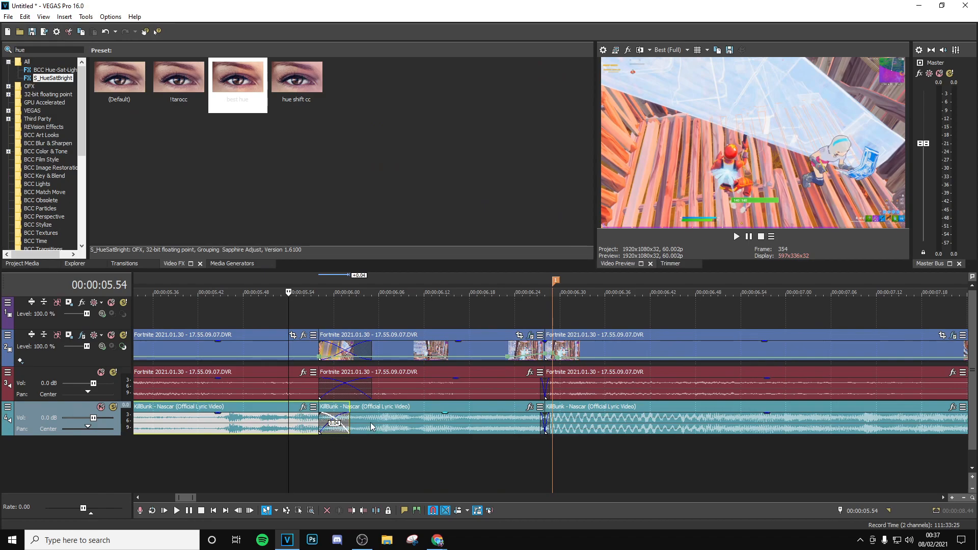
# - Add the Resonant Filter audio effect with the Muffler preset to the middle song segment and close its settings
pyautogui.click(378, 426)
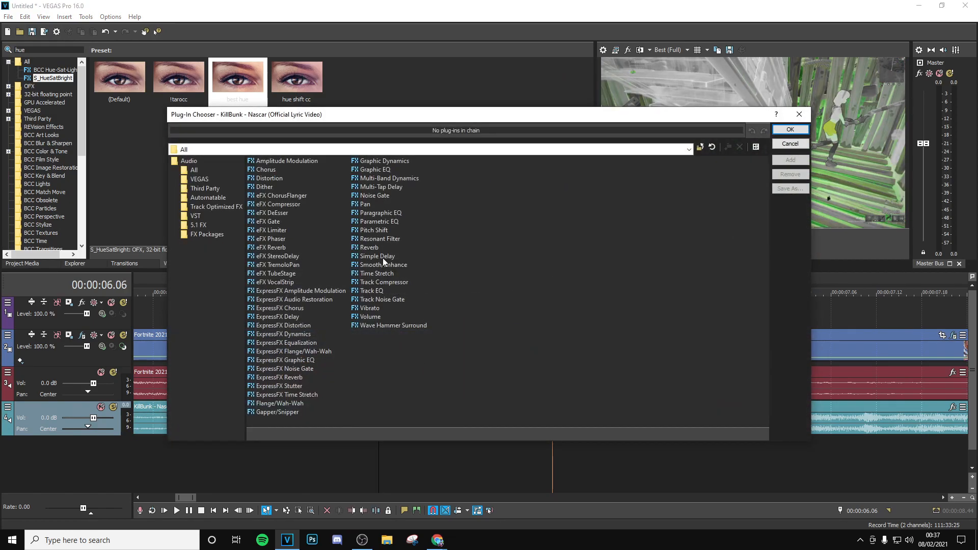
pyautogui.click(791, 130)
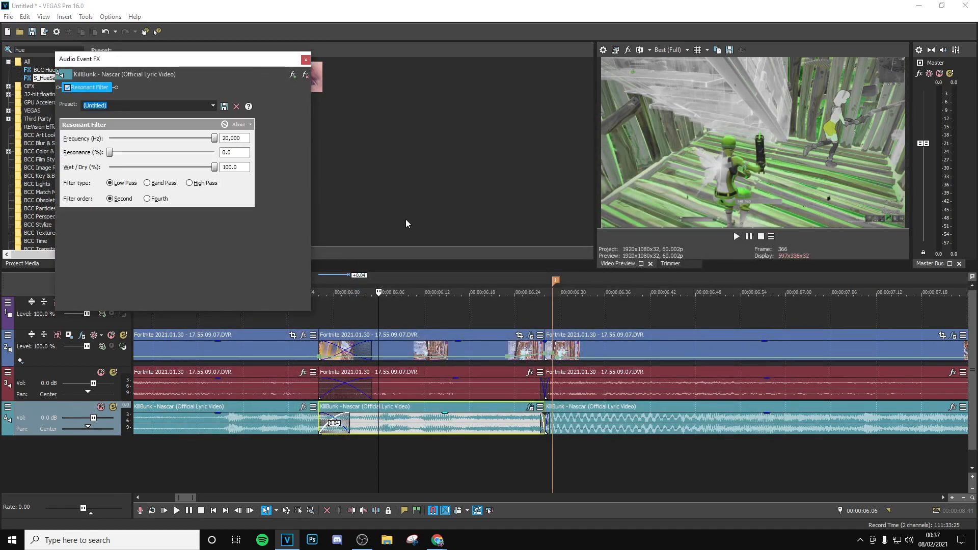
pyautogui.click(213, 108)
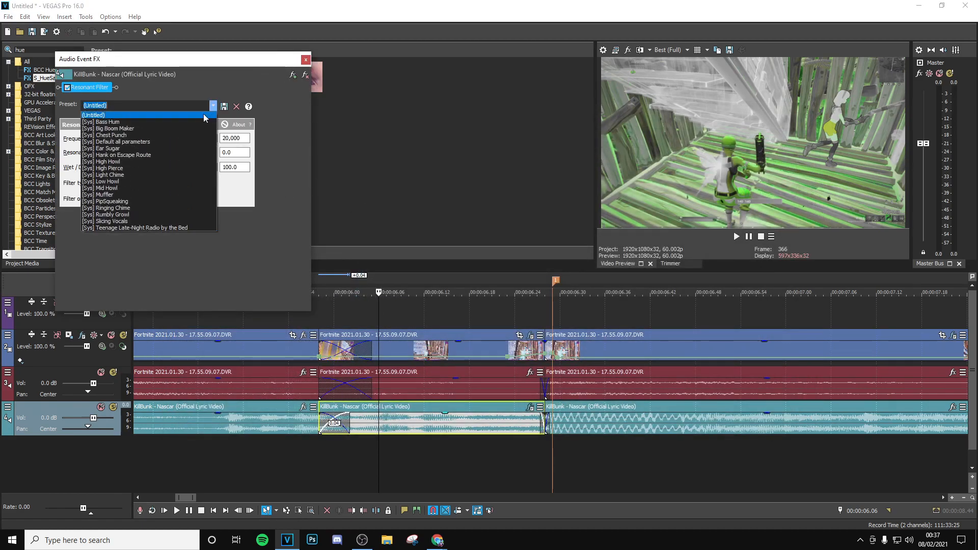
pyautogui.click(142, 192)
pyautogui.click(305, 61)
# - Review the muffled song section and the transition into the drop on the timeline
pyautogui.click(307, 307)
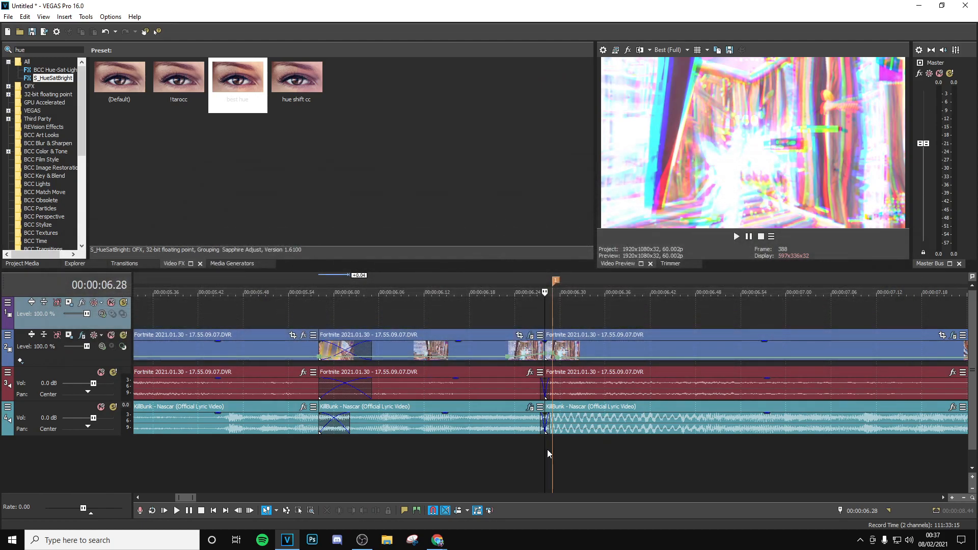
pyautogui.click(535, 445)
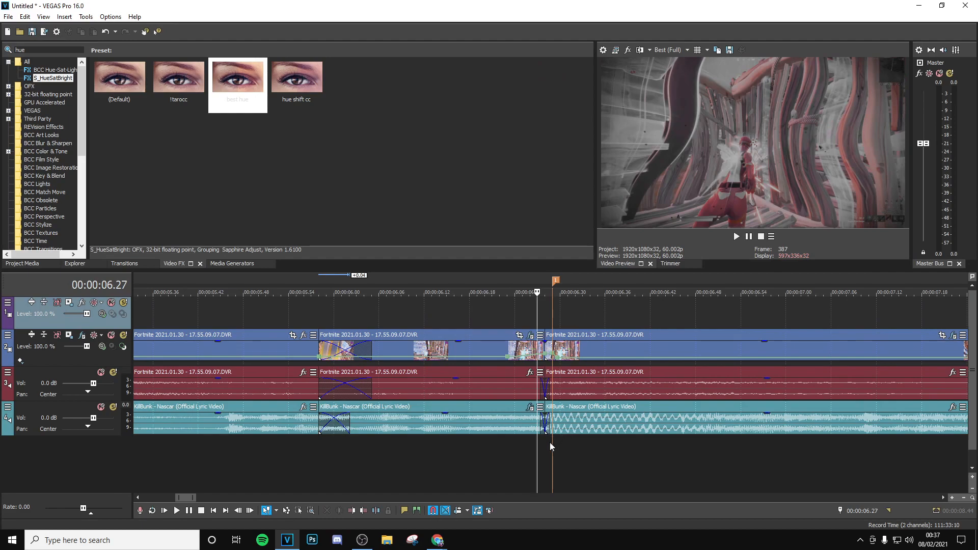
pyautogui.click(547, 444)
pyautogui.press('Right')
pyautogui.press('Right')
pyautogui.press('Right')
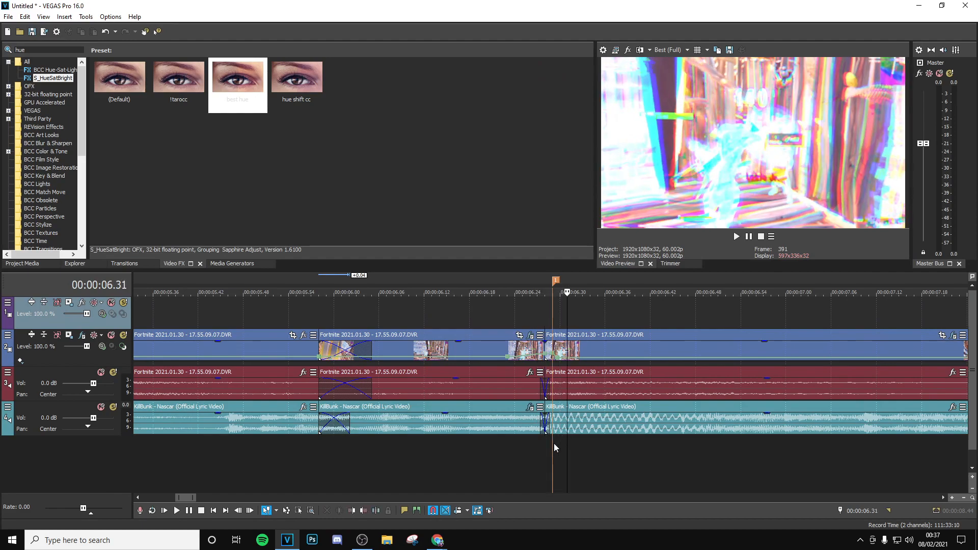